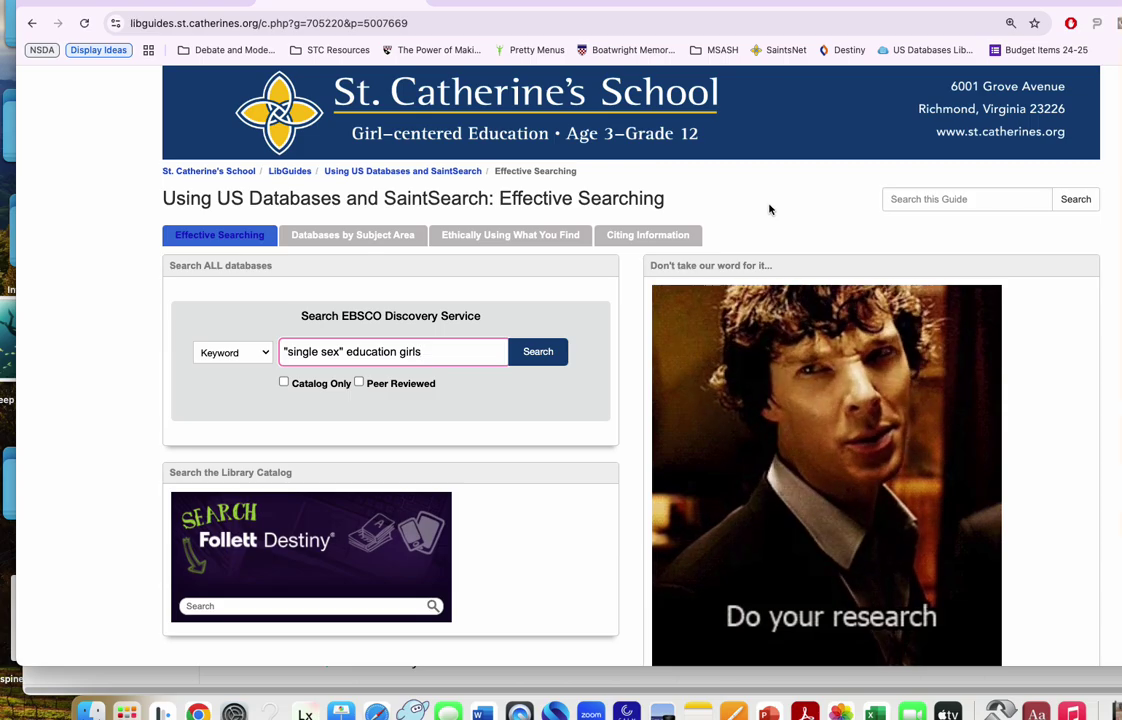
Look through the guide's databases listed by subject area, then return to the Effective Searching page
left_click(383, 240)
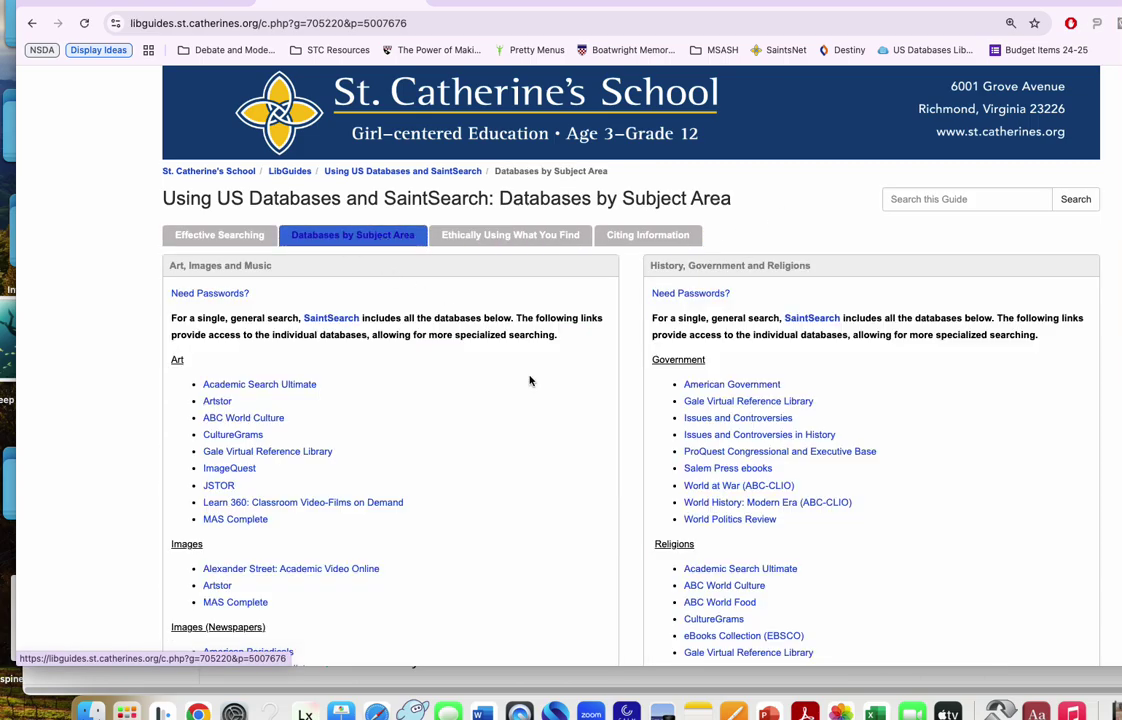
scroll(566, 491, "down", 5)
scroll(566, 496, "down", 5)
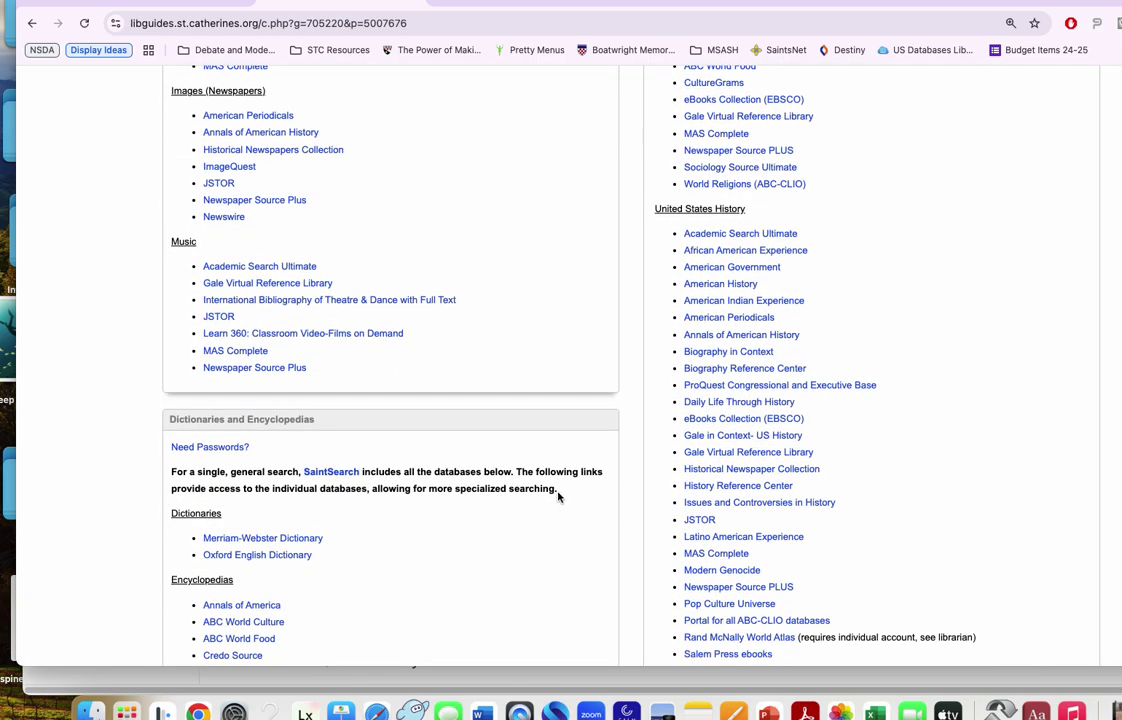
scroll(559, 495, "down", 3)
scroll(556, 499, "down", 10)
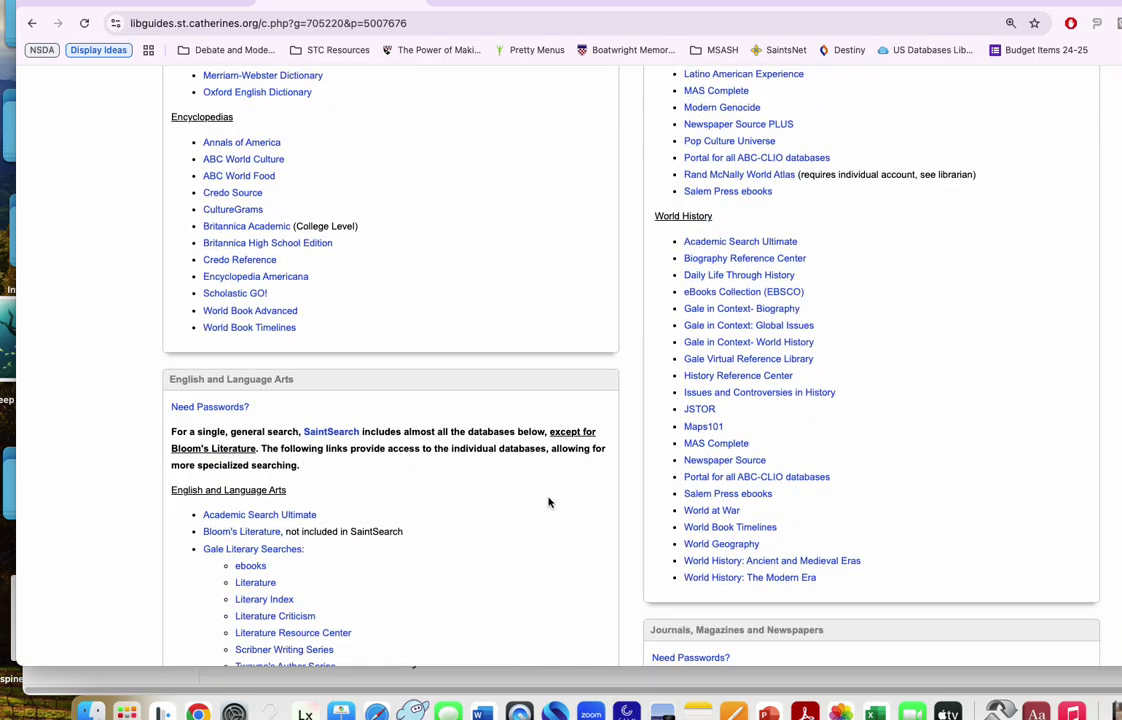
scroll(546, 503, "down", 7)
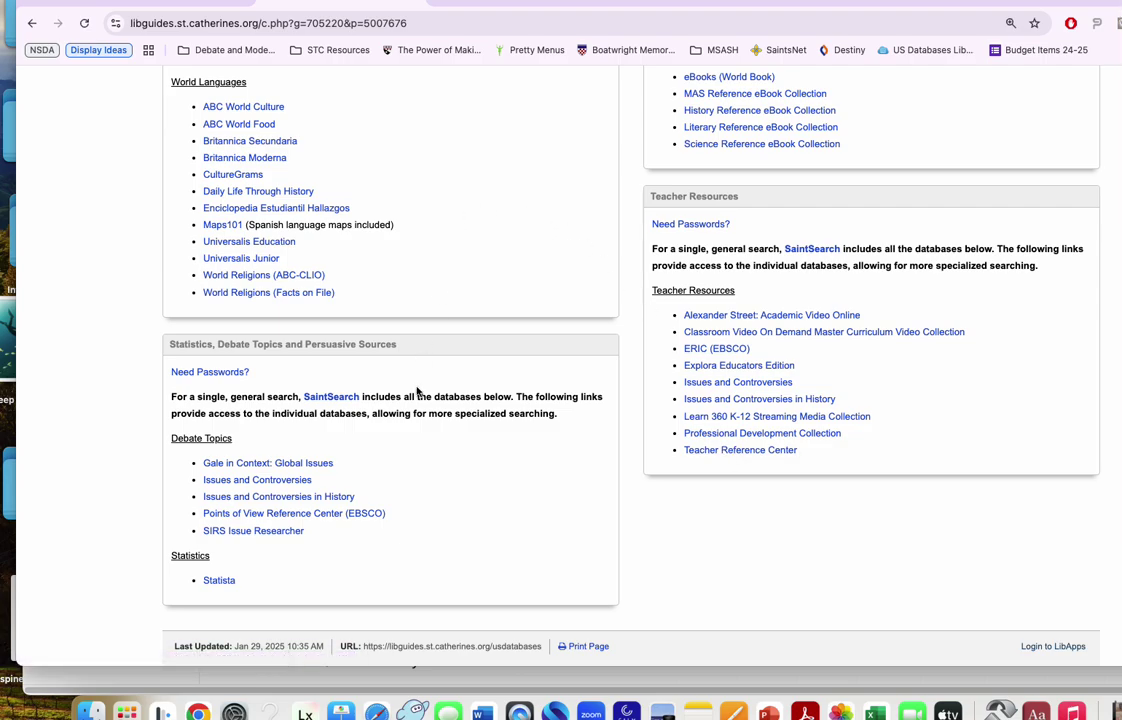
scroll(368, 344, "up", 5)
left_click(34, 25)
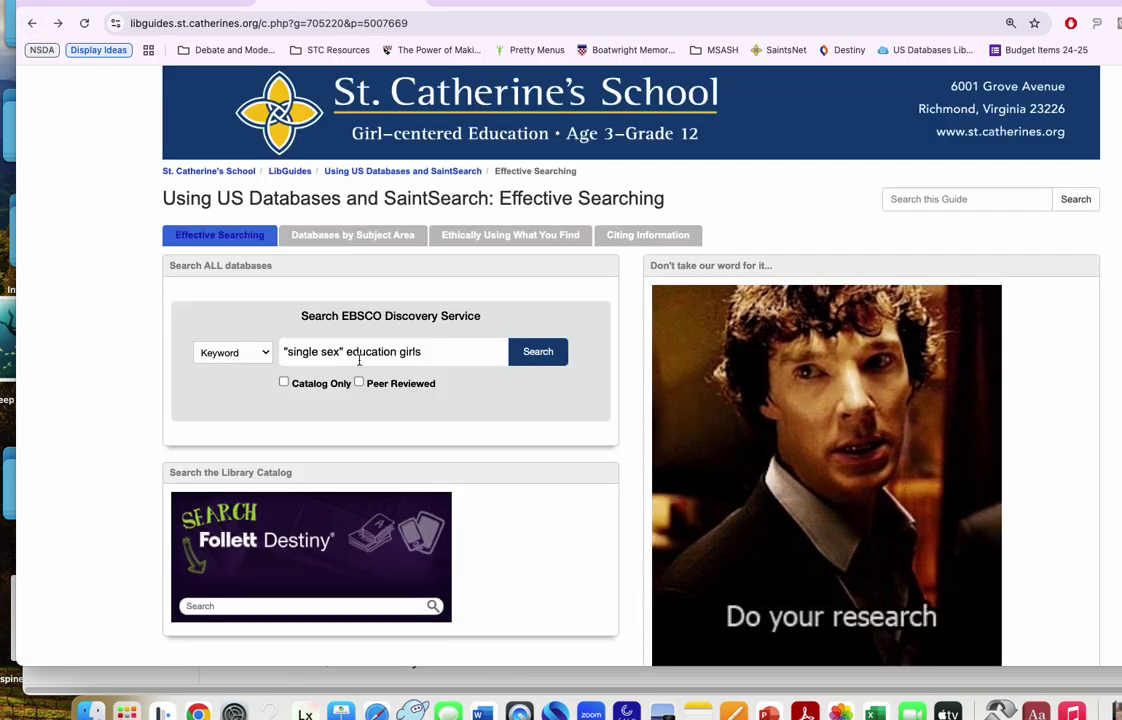
Search EBSCO Discovery Service by keyword for "single sex" education girls
left_click(454, 351)
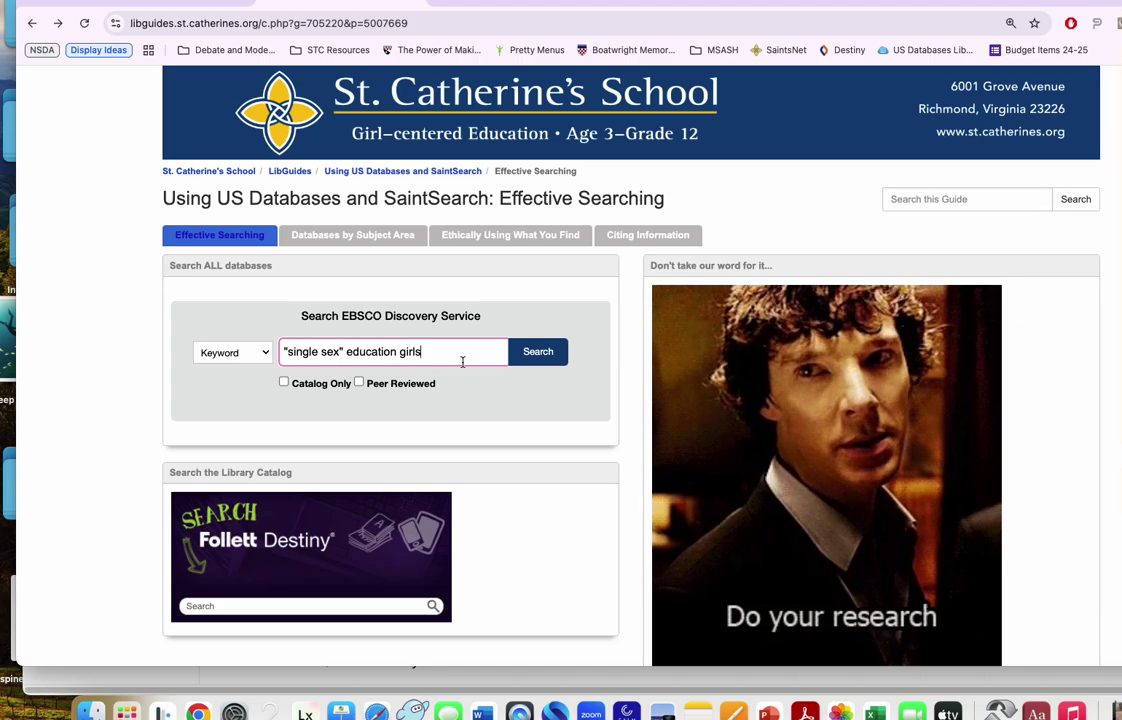
left_click(534, 352)
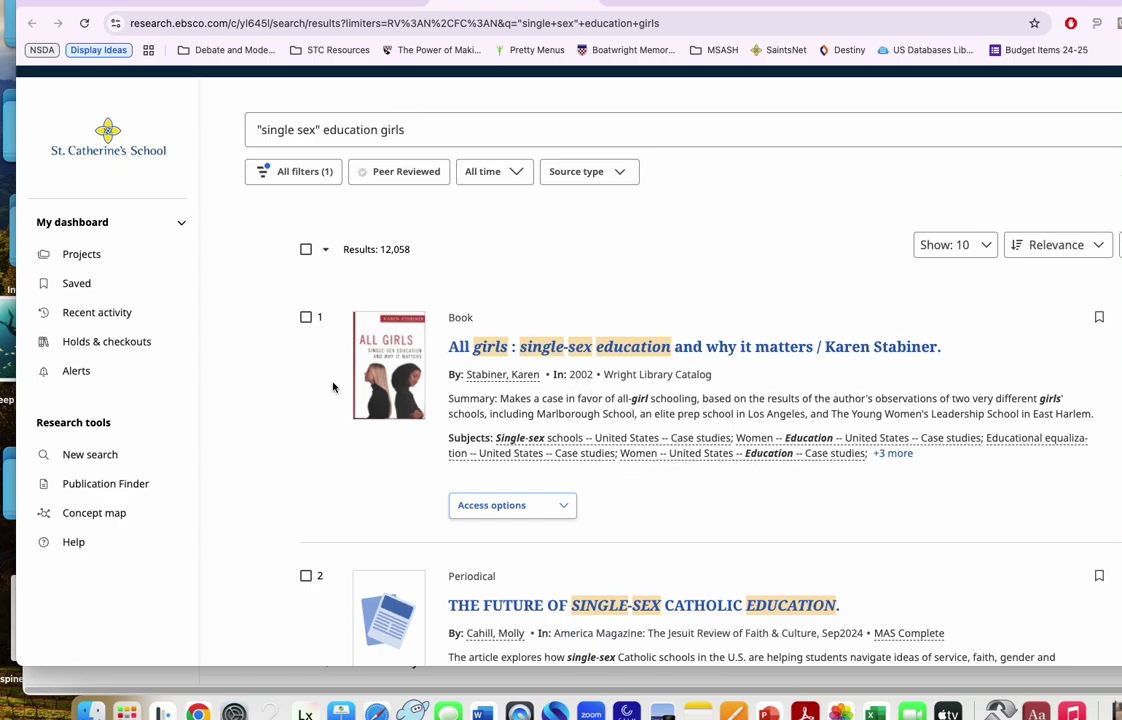
Review the first several EBSCO search results, examining their source types, publication dates, summaries and subjects
scroll(368, 463, "down", 5)
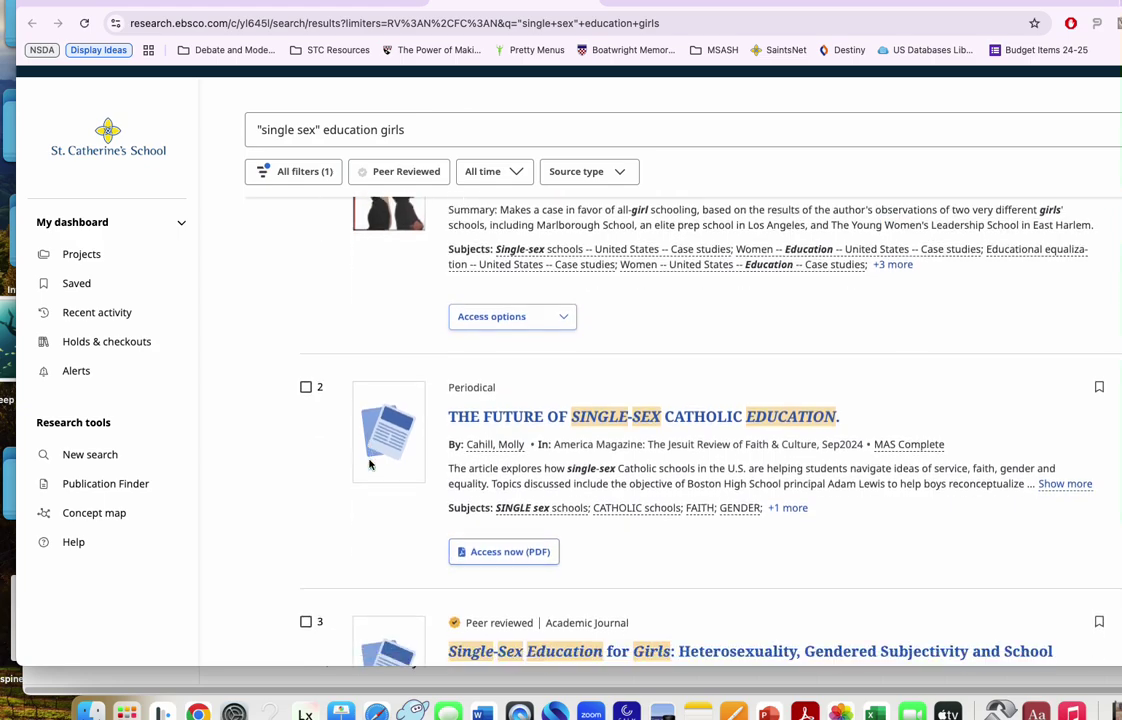
scroll(365, 464, "down", 1)
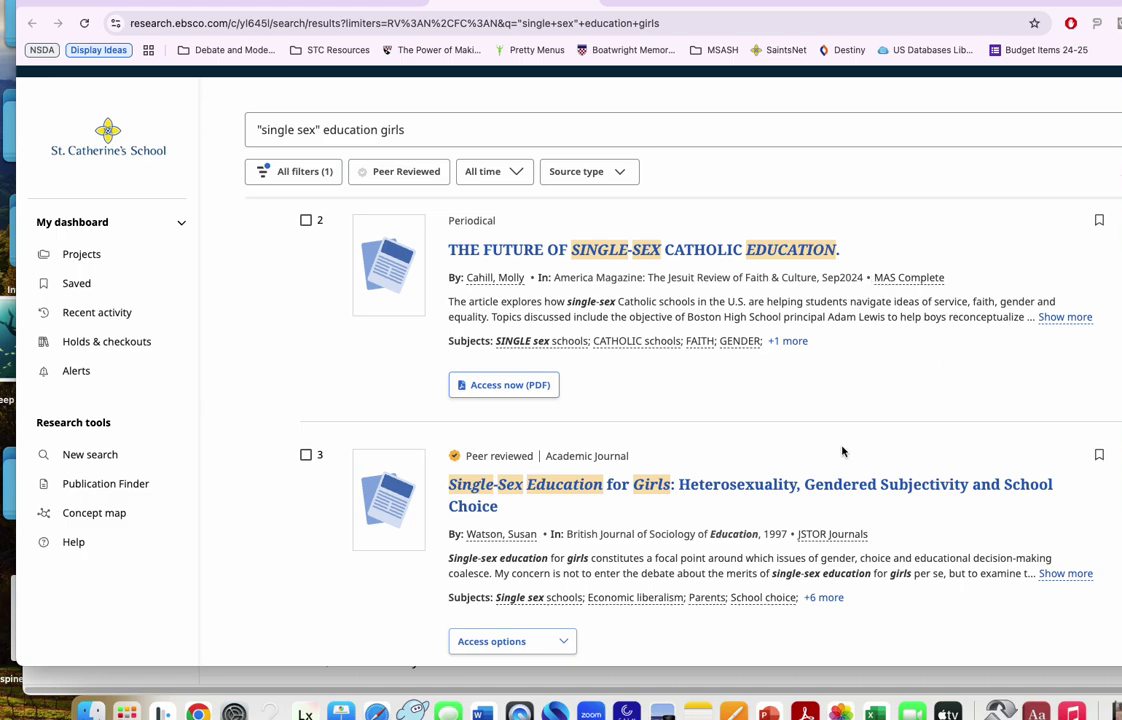
scroll(845, 458, "down", 5)
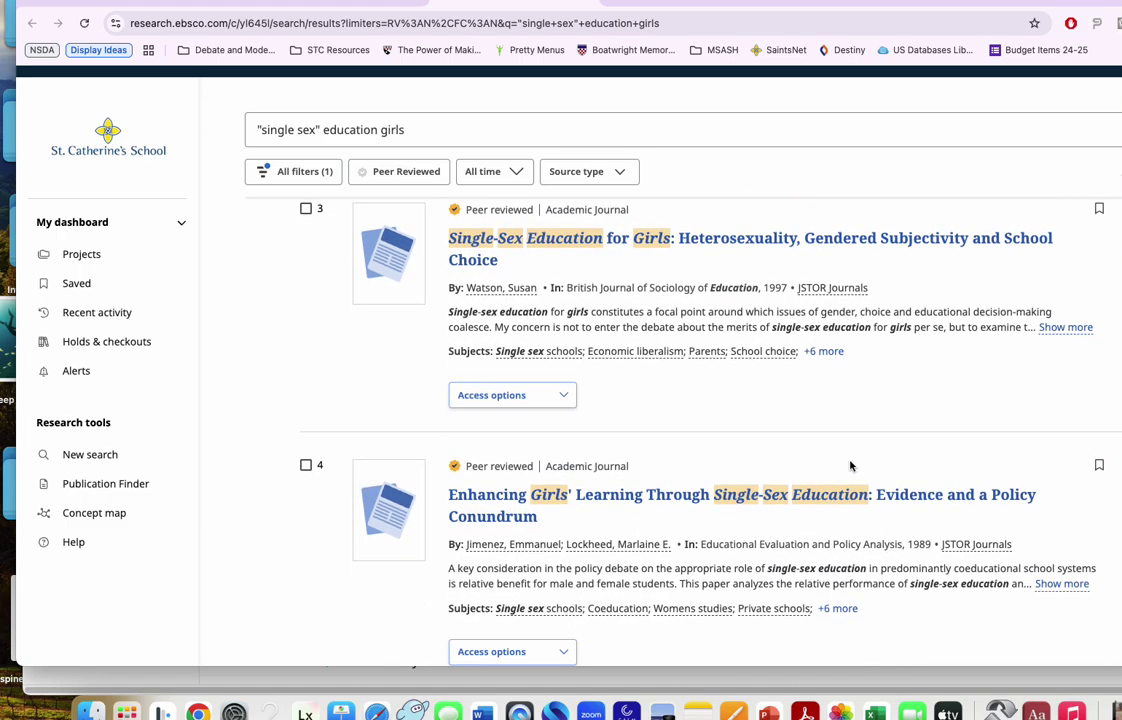
scroll(850, 465, "down", 1)
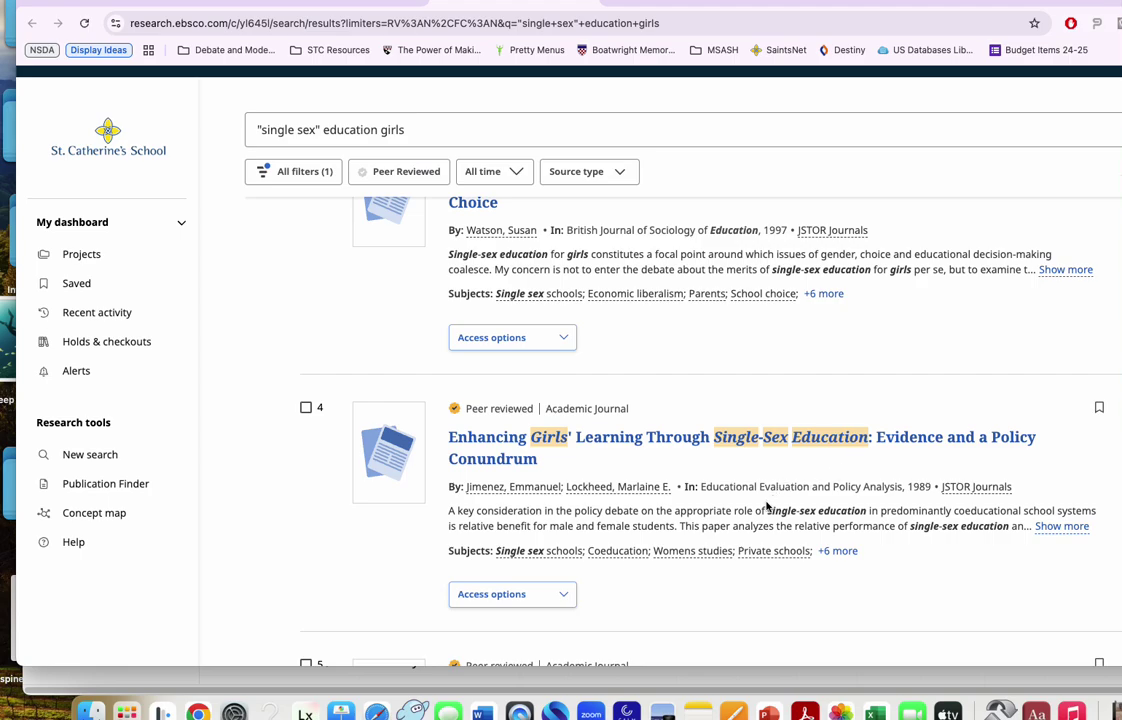
scroll(687, 538, "down", 7)
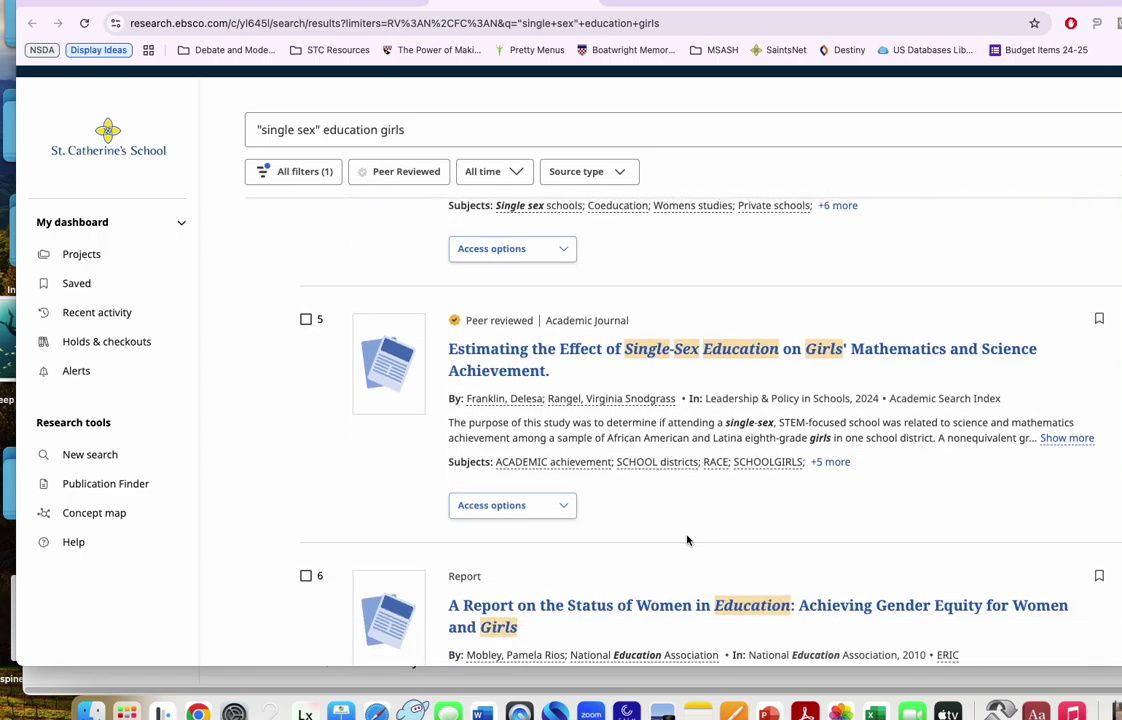
scroll(820, 420, "down", 1)
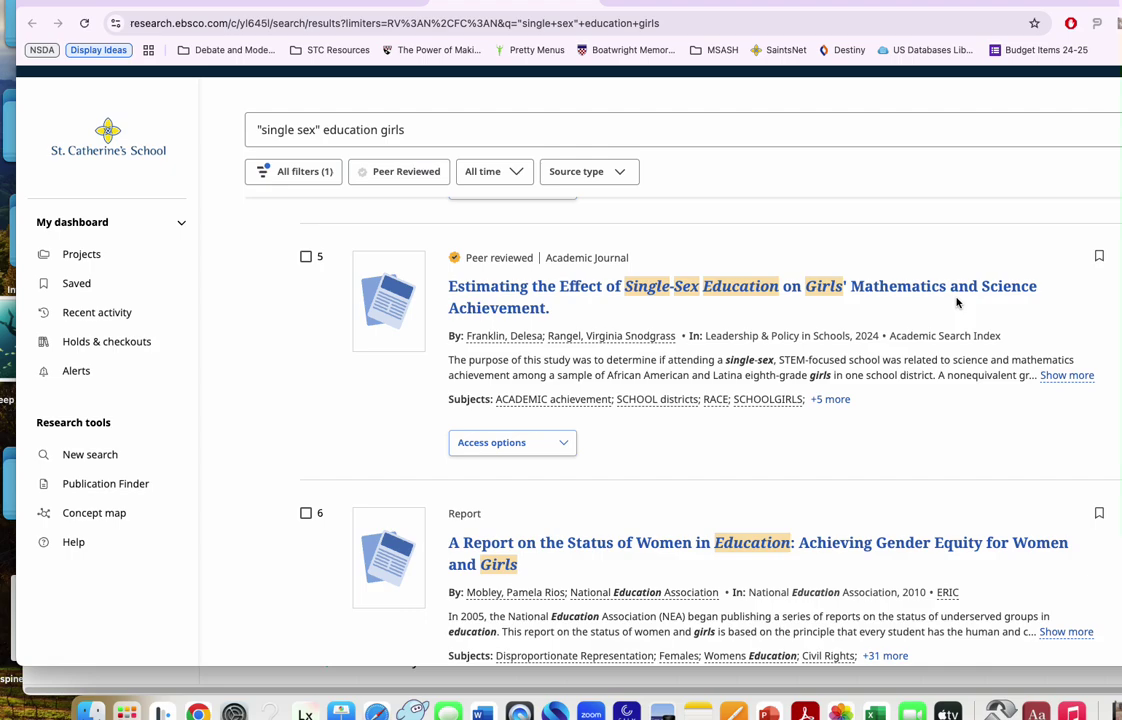
scroll(820, 436, "down", 1)
scroll(821, 433, "up", 4)
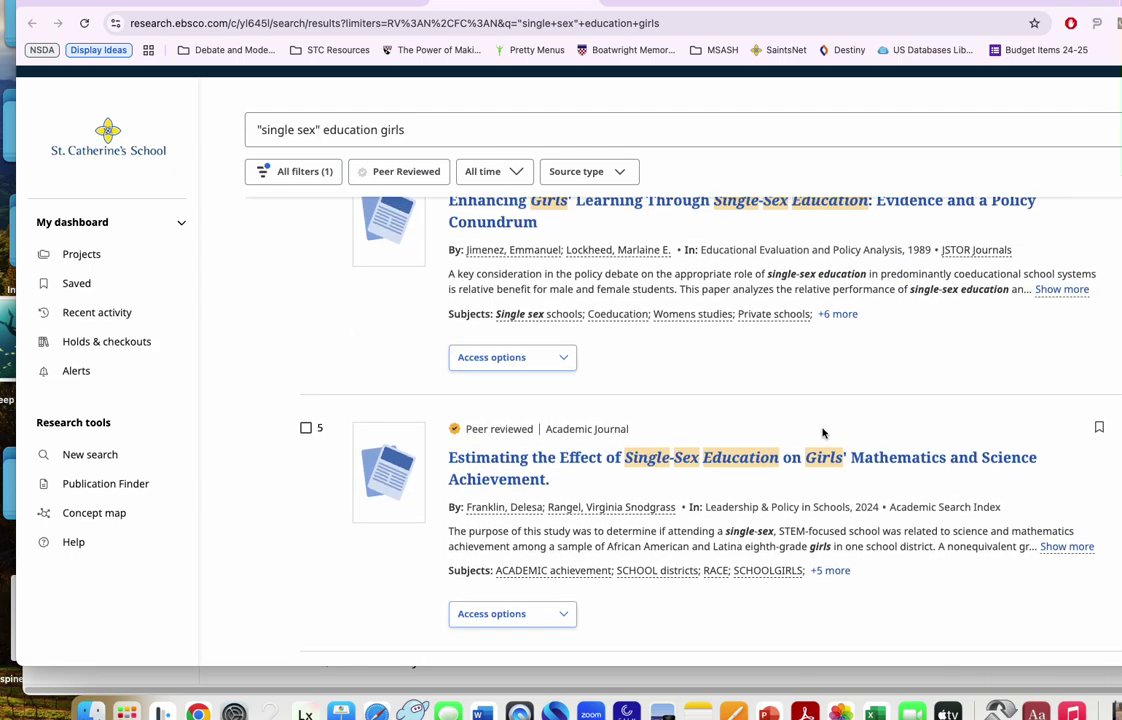
scroll(822, 432, "up", 2)
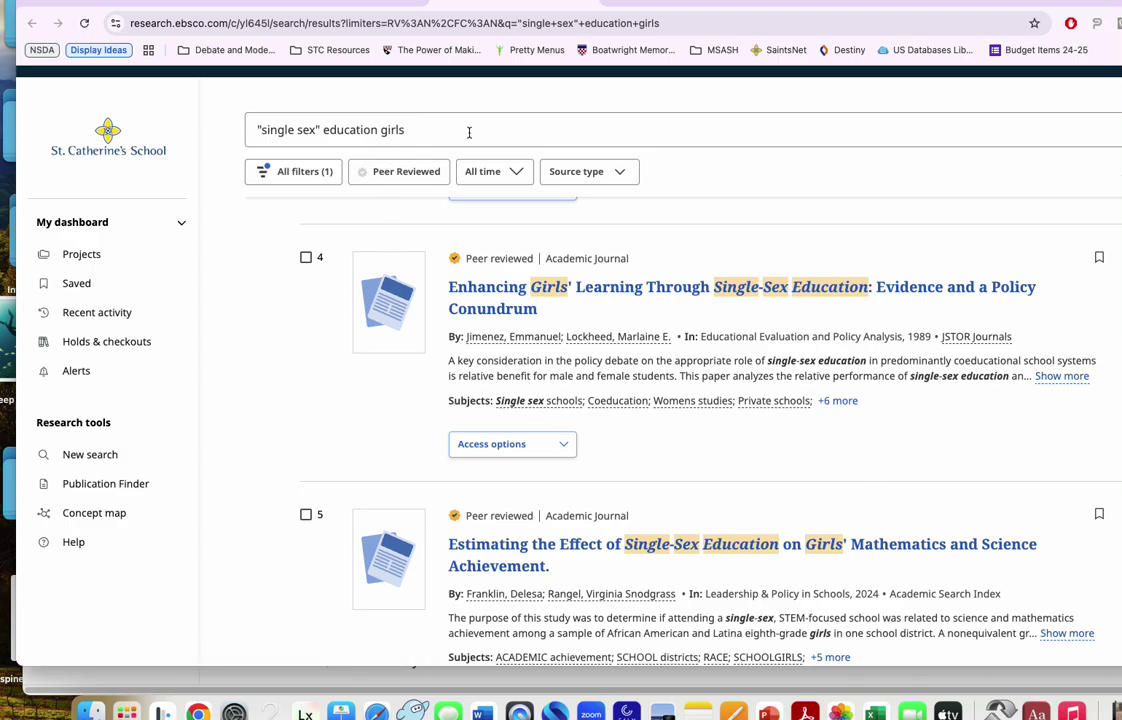
Check the access options for the article "Estimating the Effect of Single-Sex Education on Girls' Mathematics and Science Achievement", then return to the start of the results
scroll(909, 465, "down", 5)
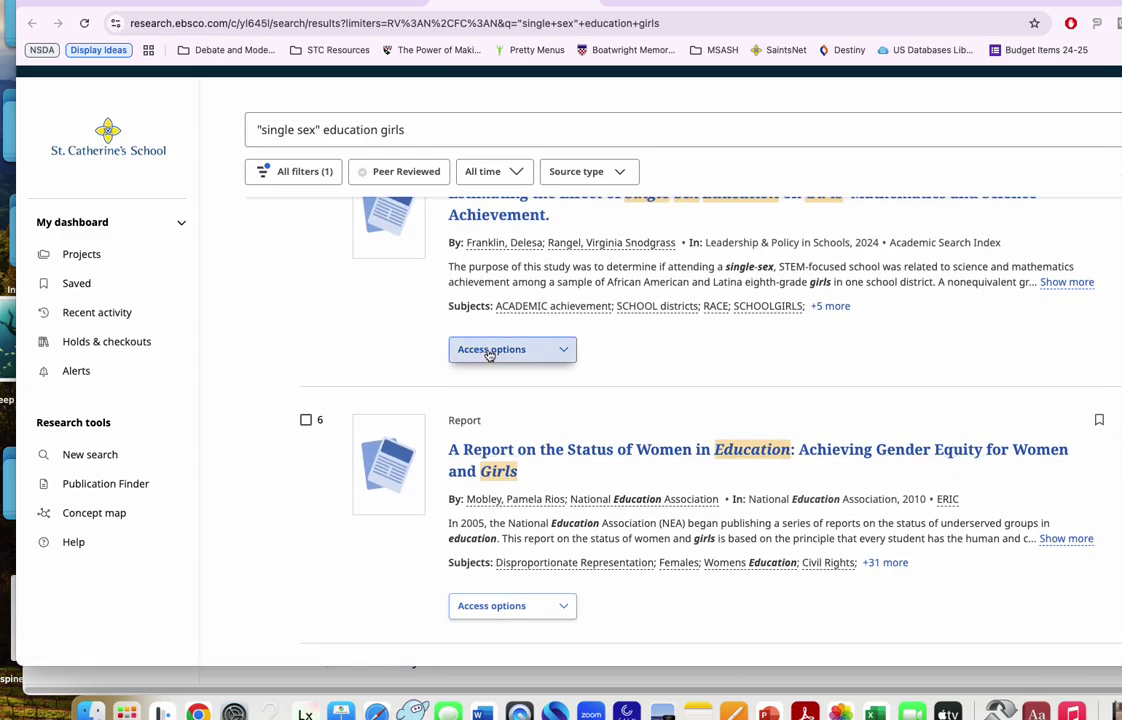
left_click(568, 352)
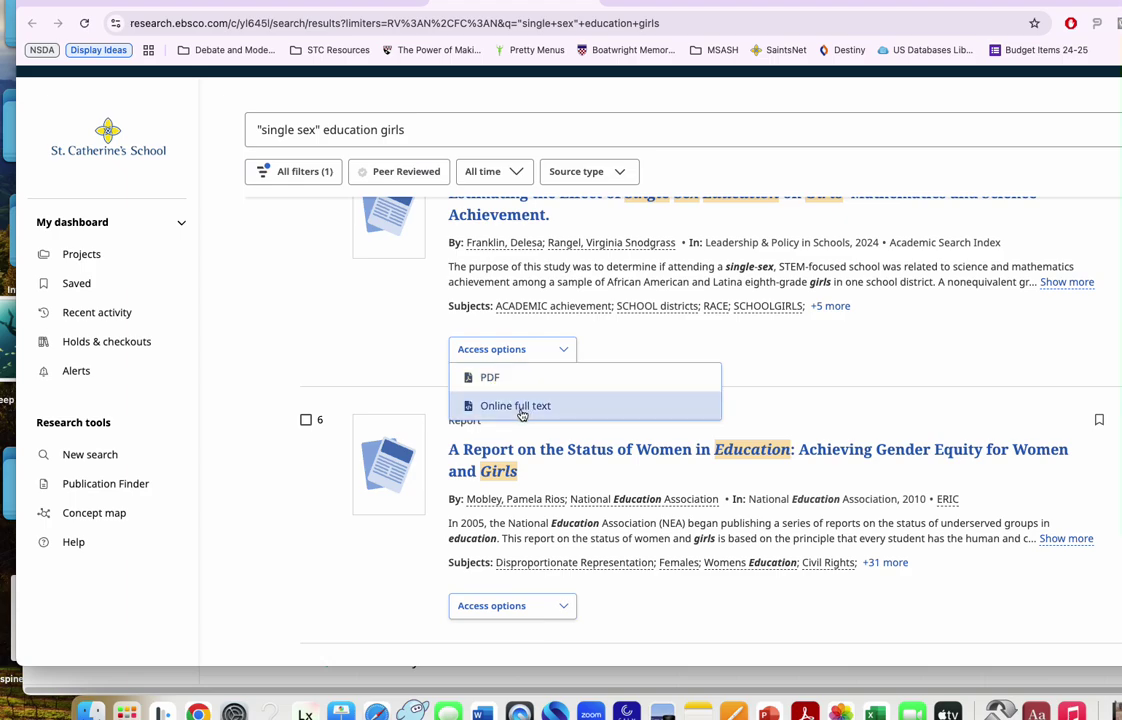
left_click(805, 305)
scroll(905, 418, "up", 3)
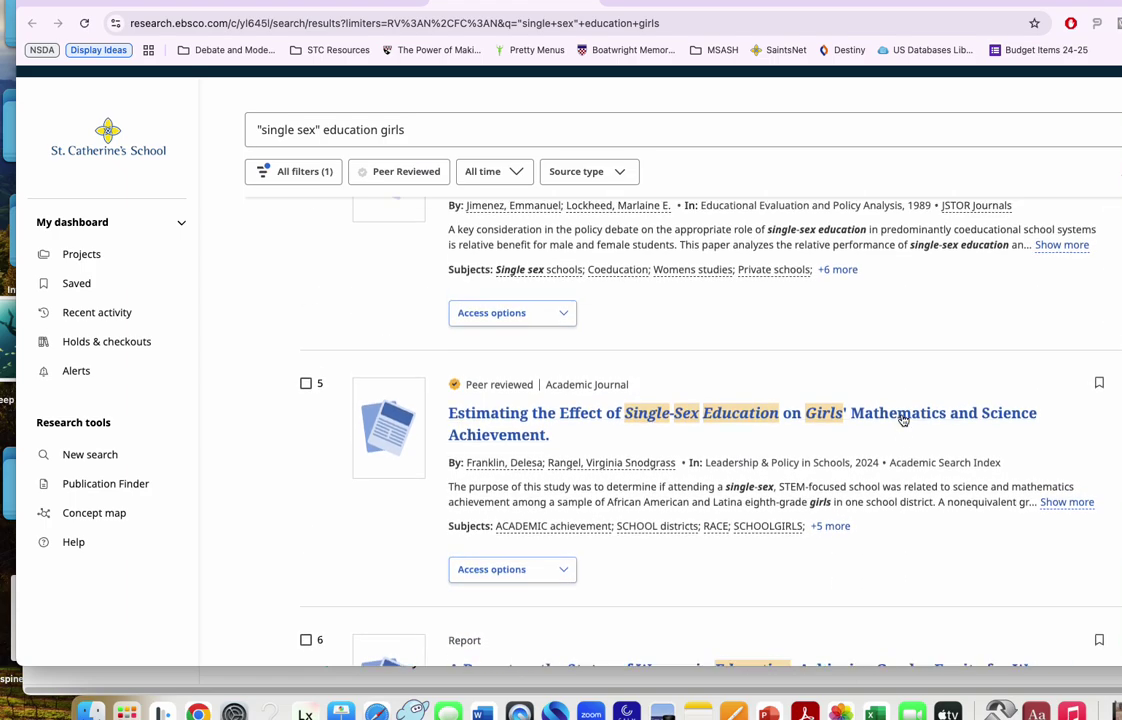
scroll(903, 420, "up", 10)
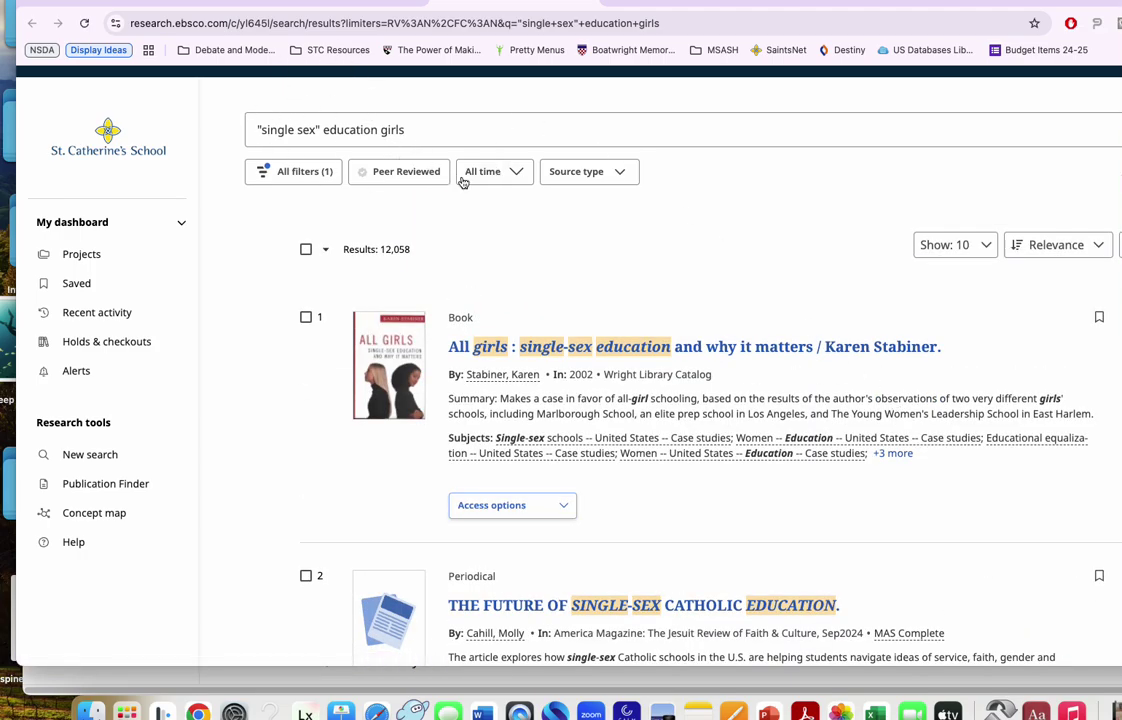
Switch to the Boatwright Memorial Library site and run a OneSearch query for "single sex" education girls
left_click(157, 3)
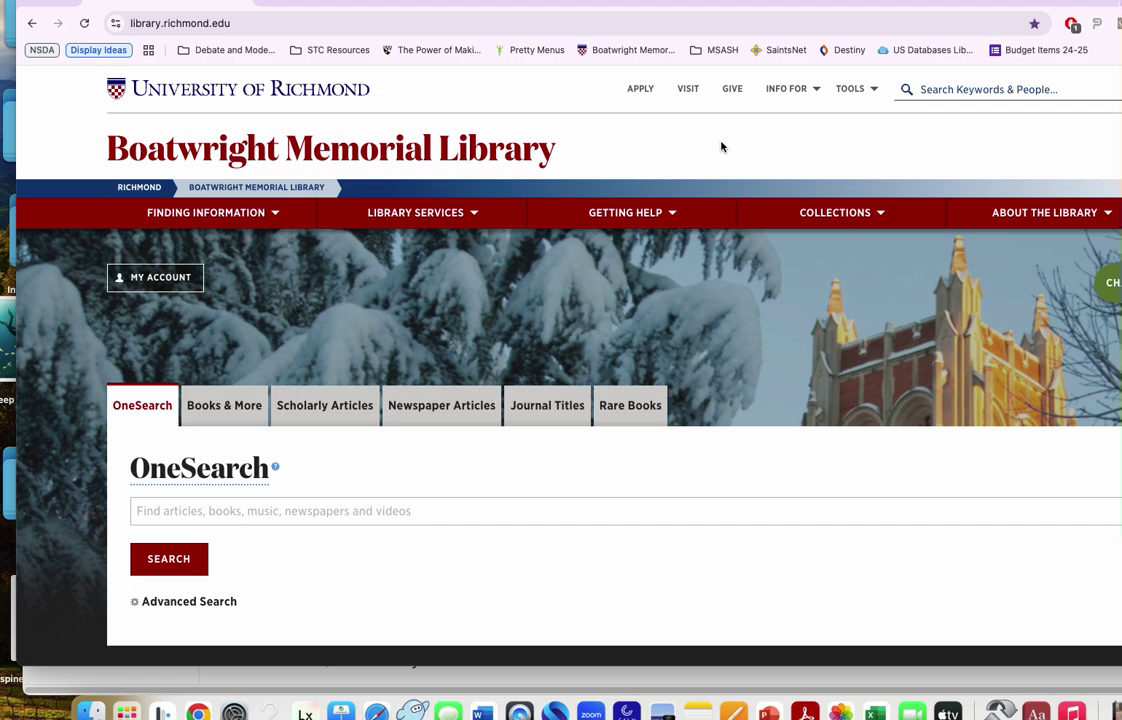
left_click(321, 509)
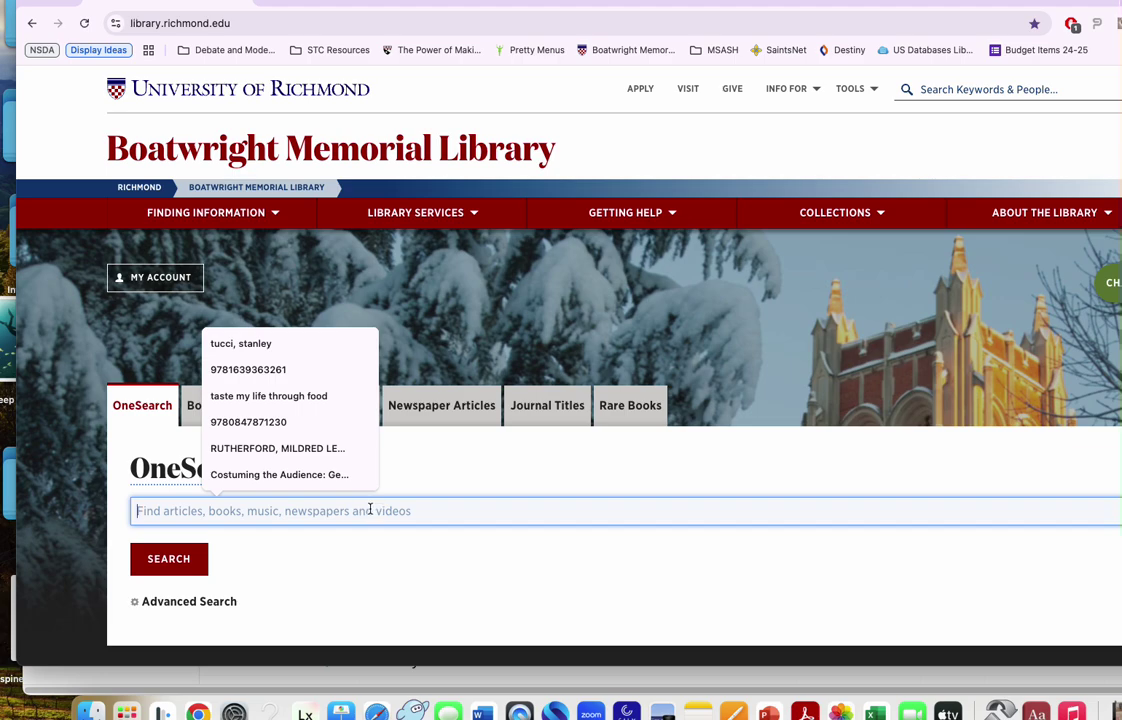
type("single")
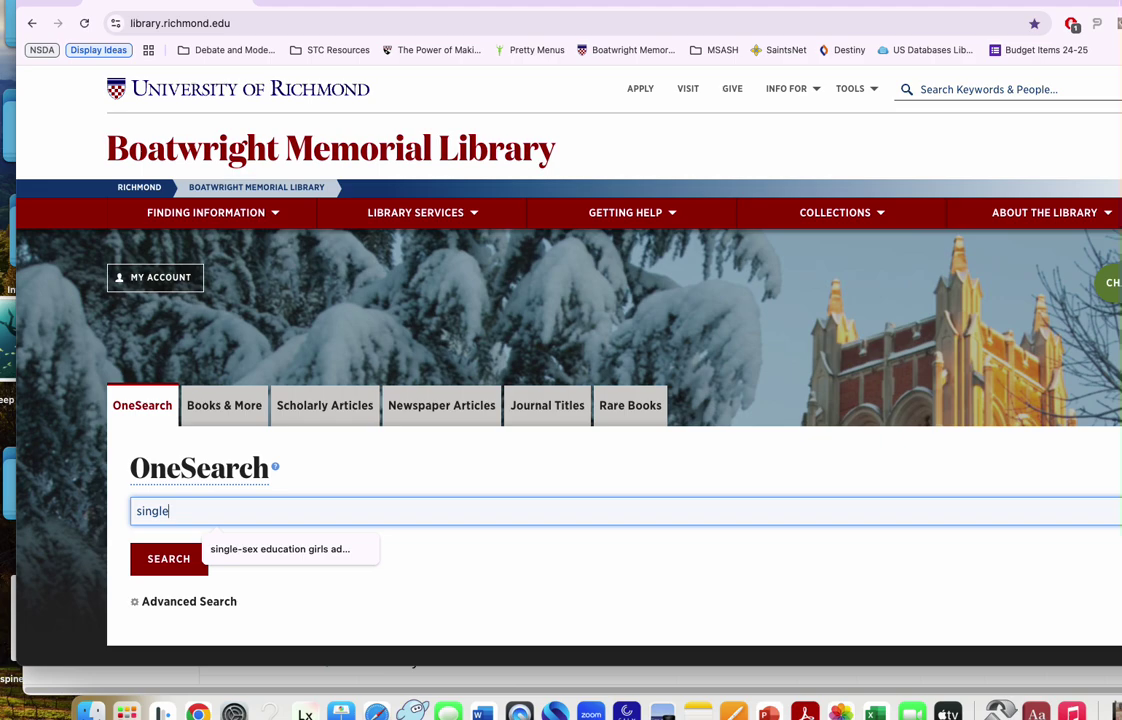
key("BackSpace")
key("BackSpace")
key("BackSpace")
key("BackSpace")
key("BackSpace")
key("BackSpace")
type("\"sin")
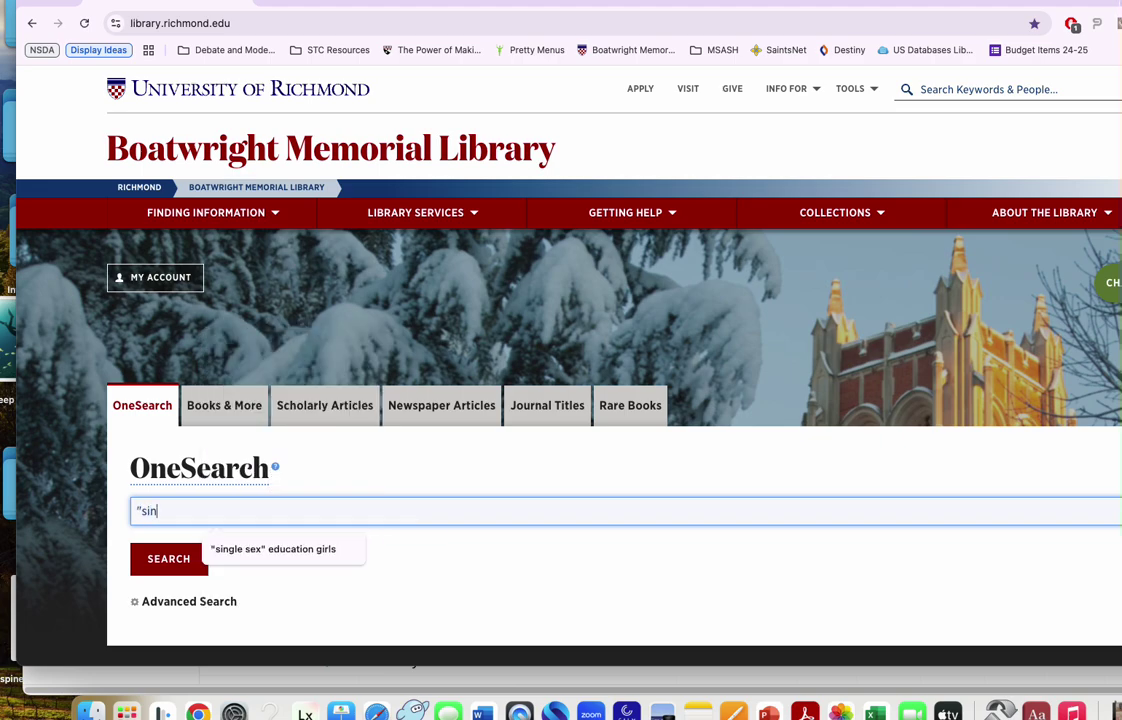
type("gle sex\" education girls")
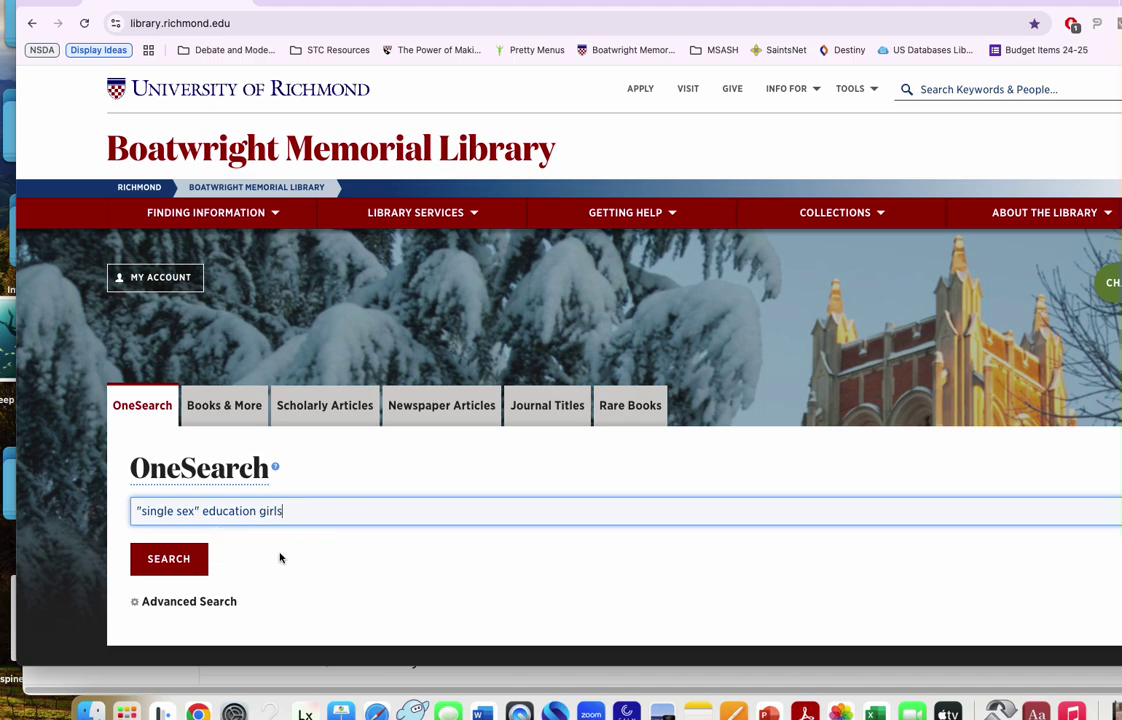
left_click(165, 567)
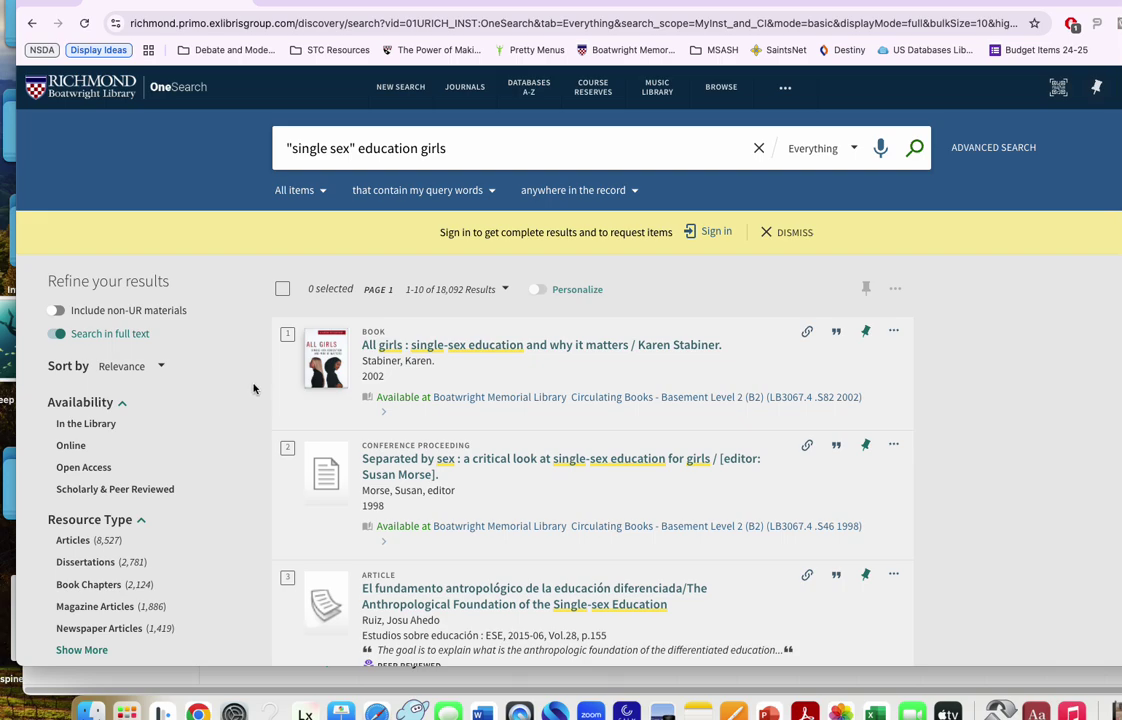
Open the OneSearch record for "The Single Sex Debate for Girls in Science", read its subjects and description, and close it
scroll(259, 411, "down", 5)
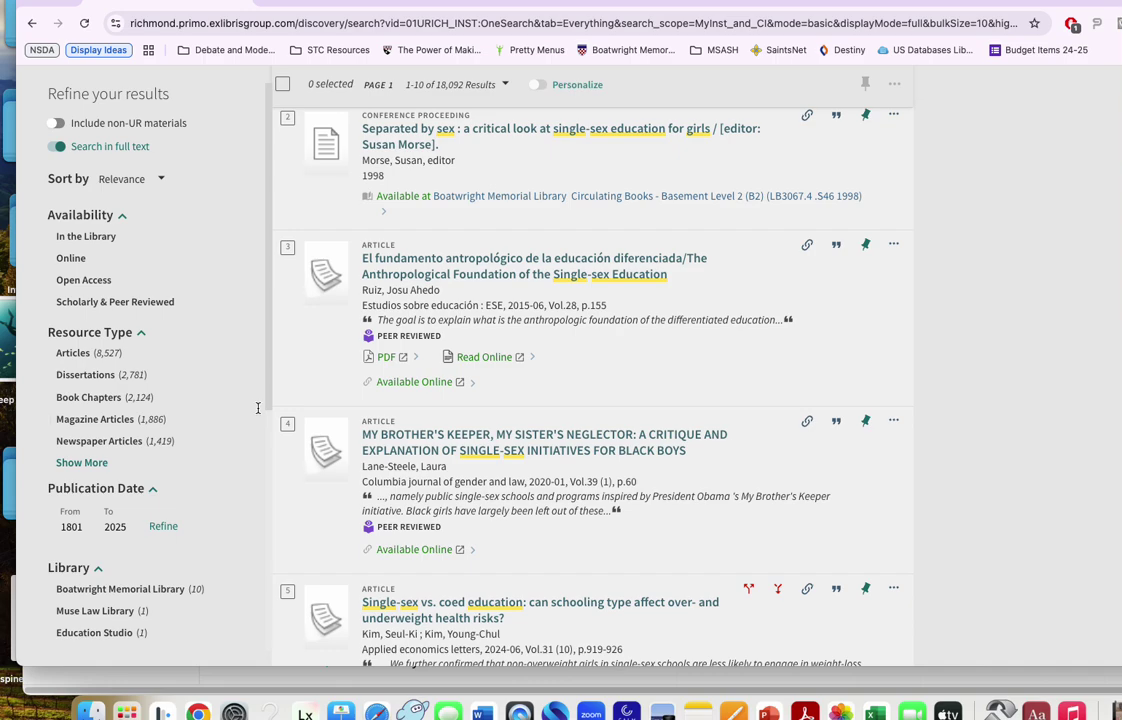
scroll(257, 408, "up", 3)
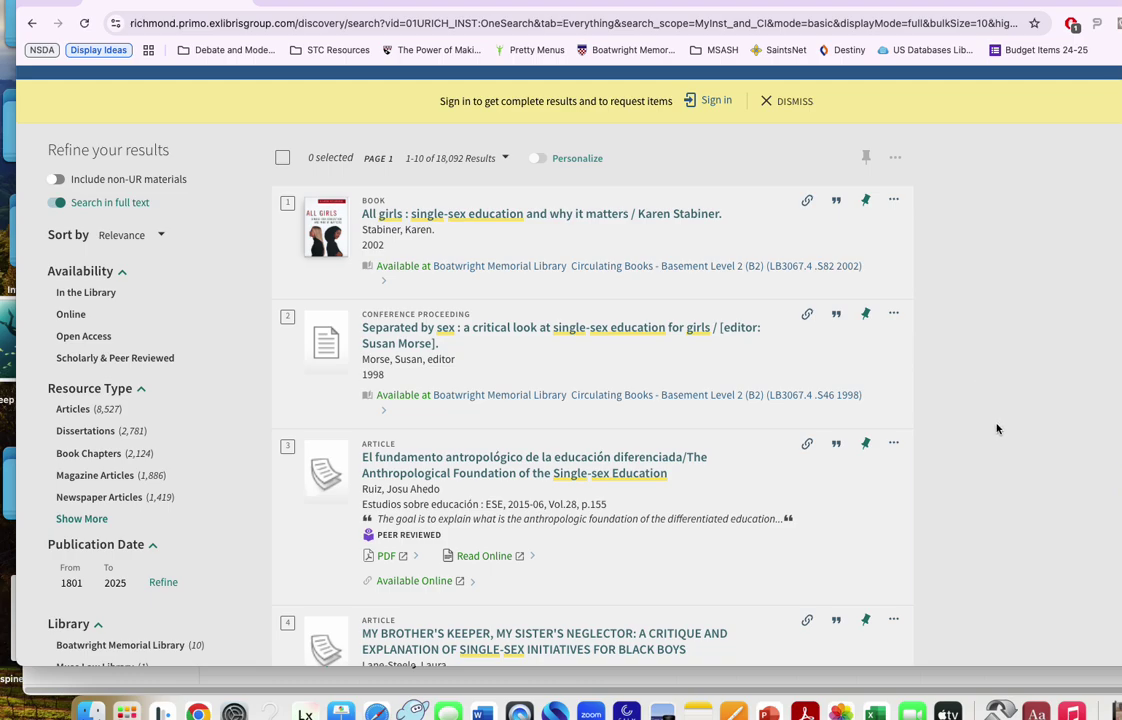
scroll(996, 430, "down", 5)
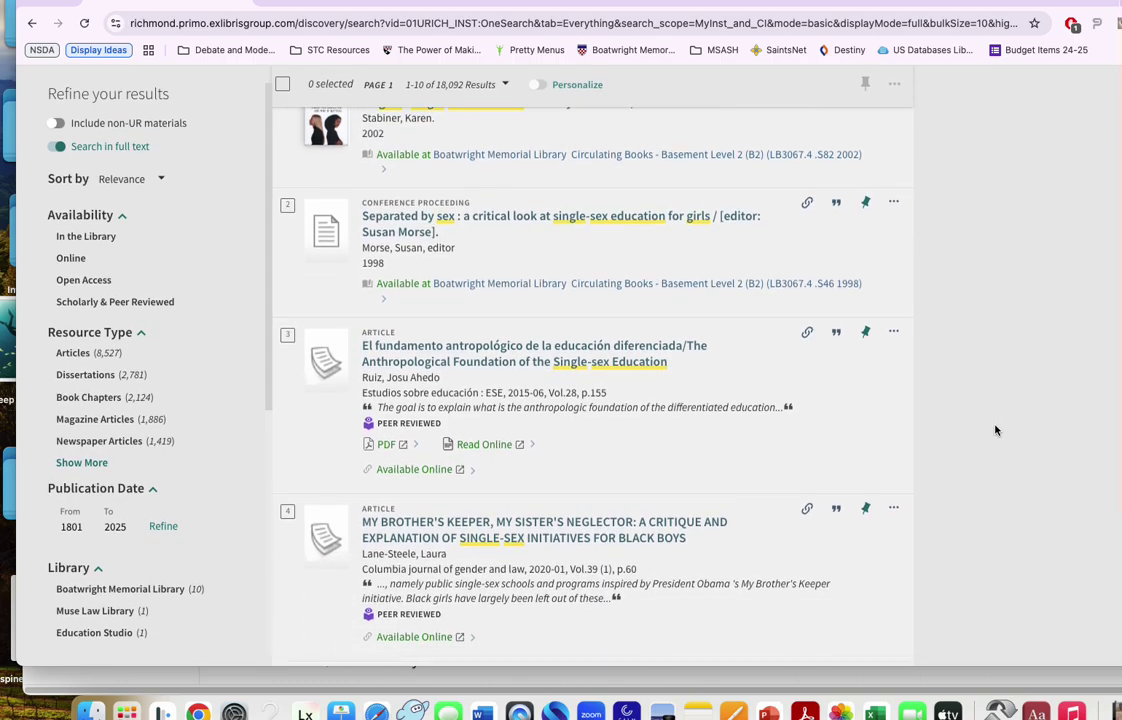
scroll(996, 430, "down", 1)
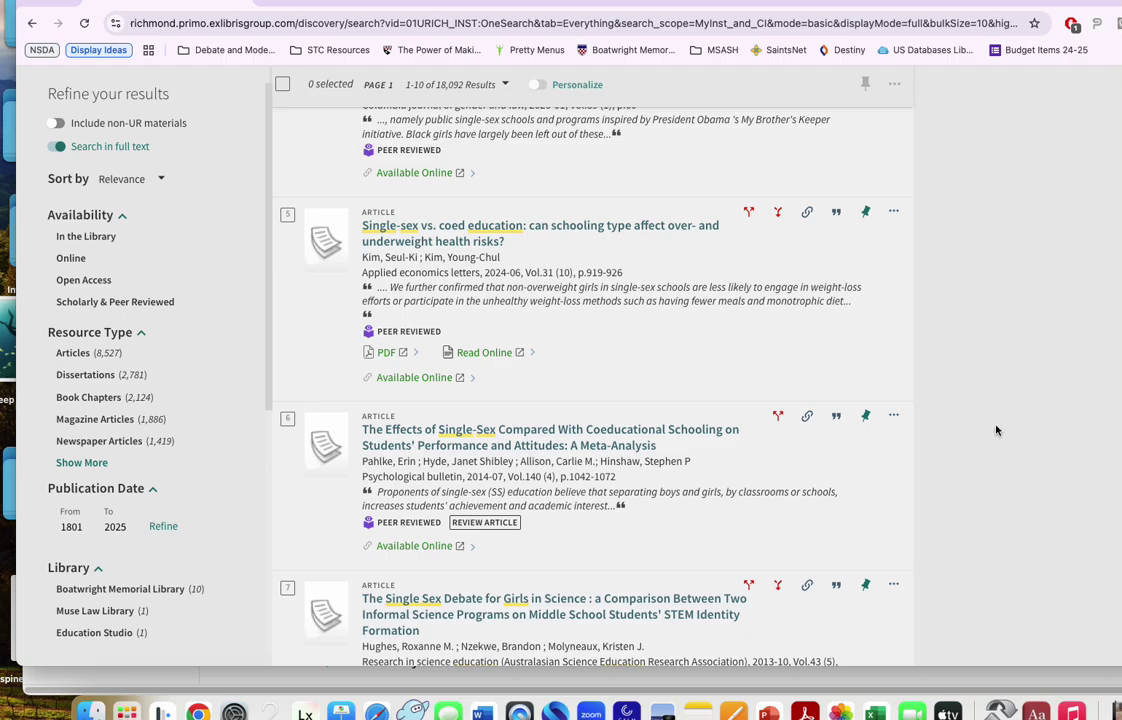
scroll(696, 377, "down", 2)
scroll(696, 377, "down", 1)
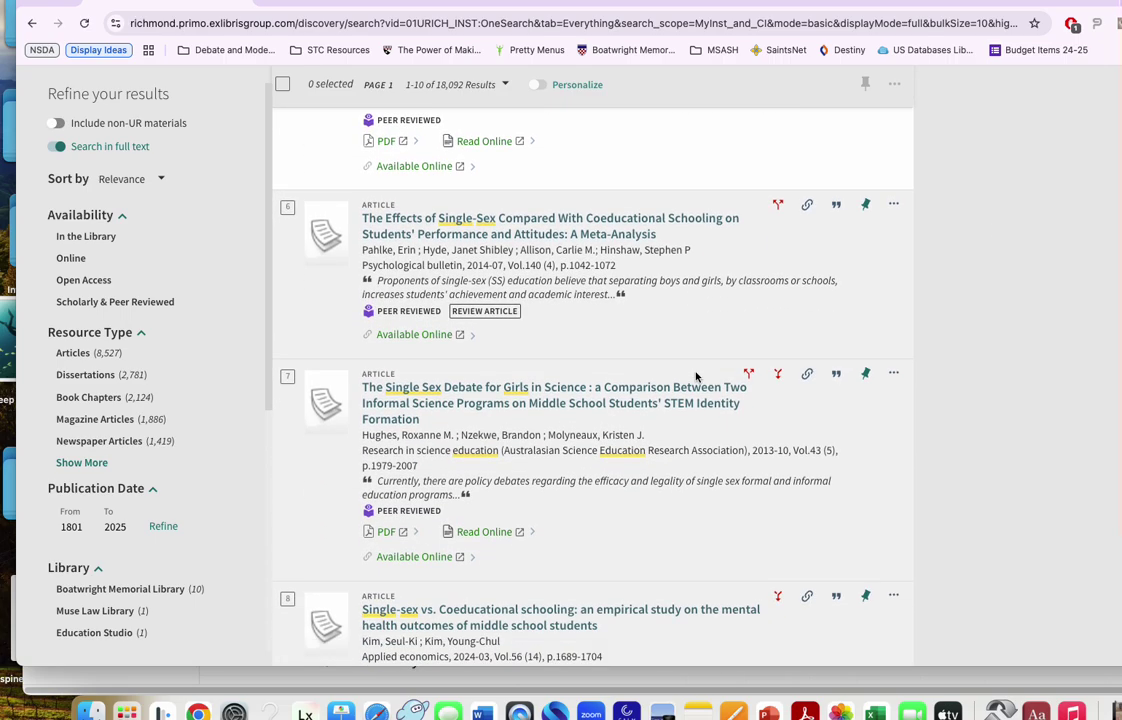
left_click(580, 403)
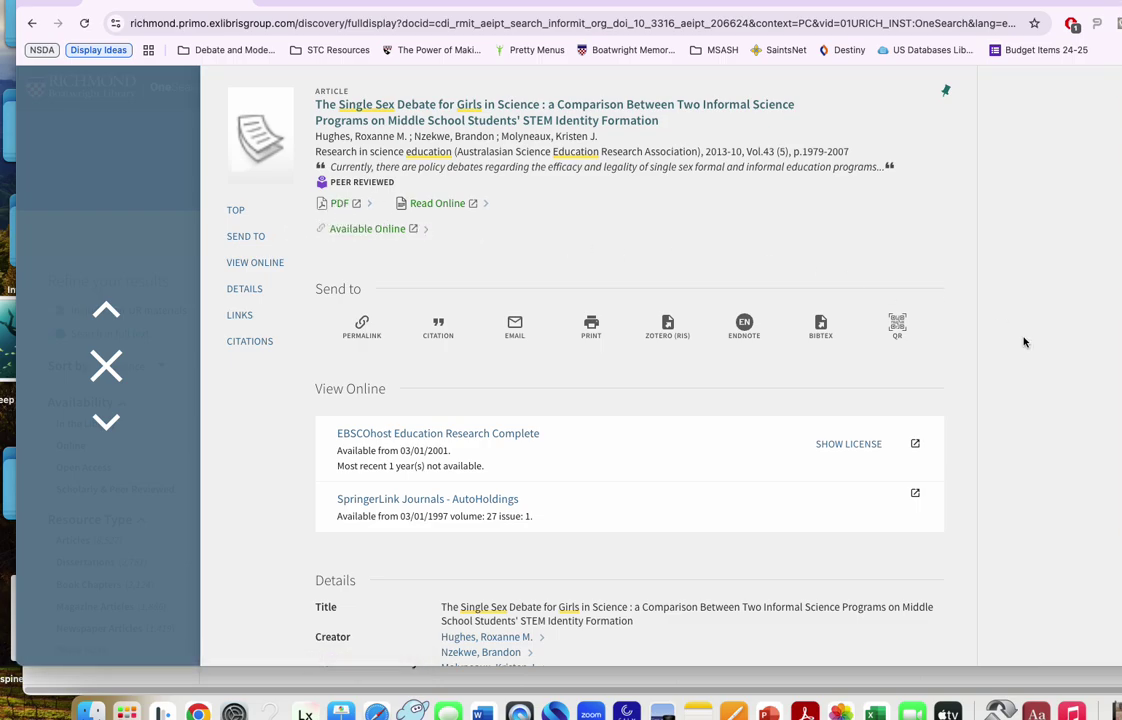
scroll(1022, 341, "down", 5)
scroll(1018, 403, "down", 1)
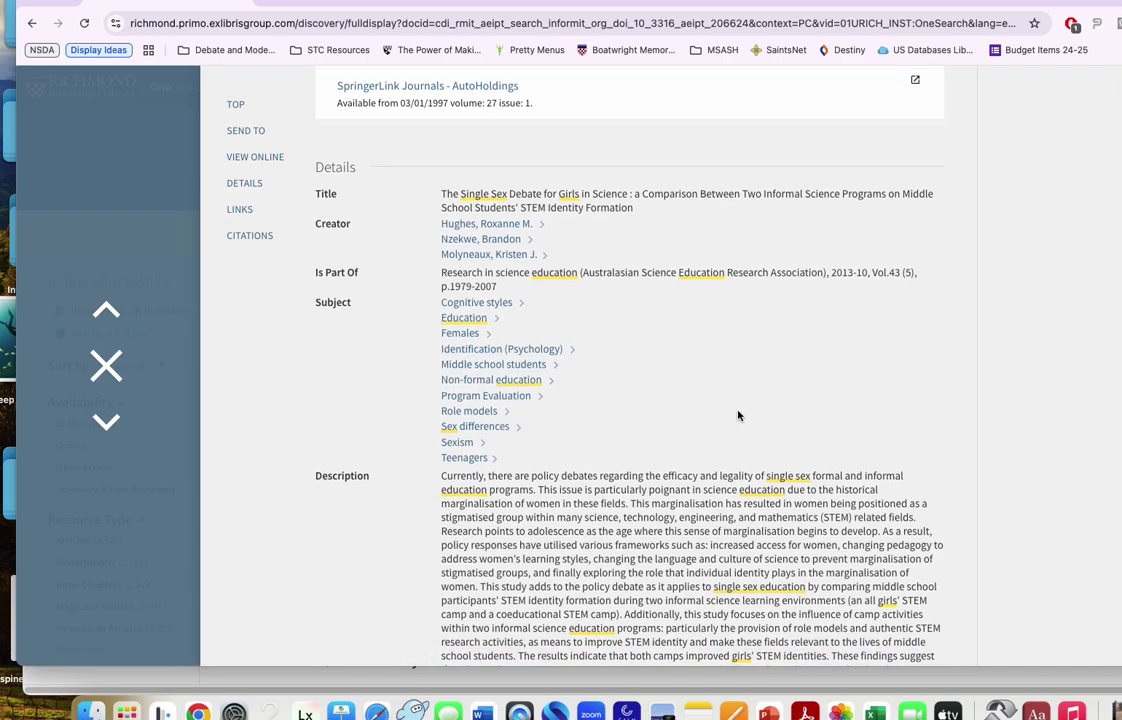
scroll(739, 413, "down", 5)
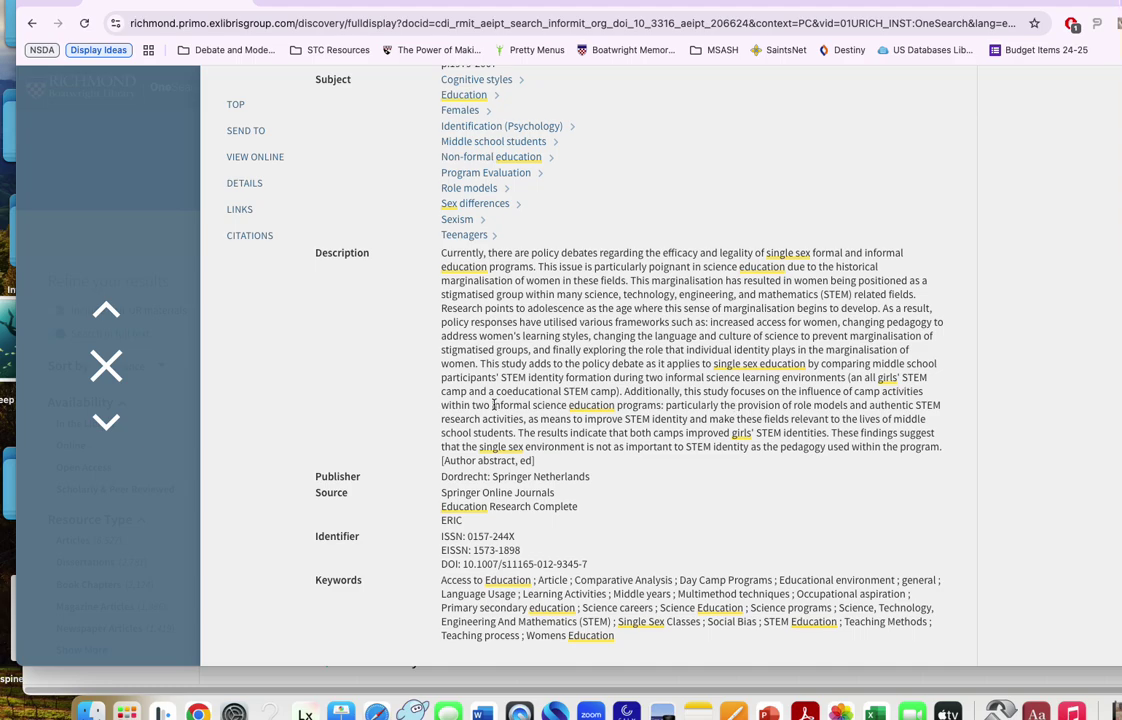
left_click(106, 367)
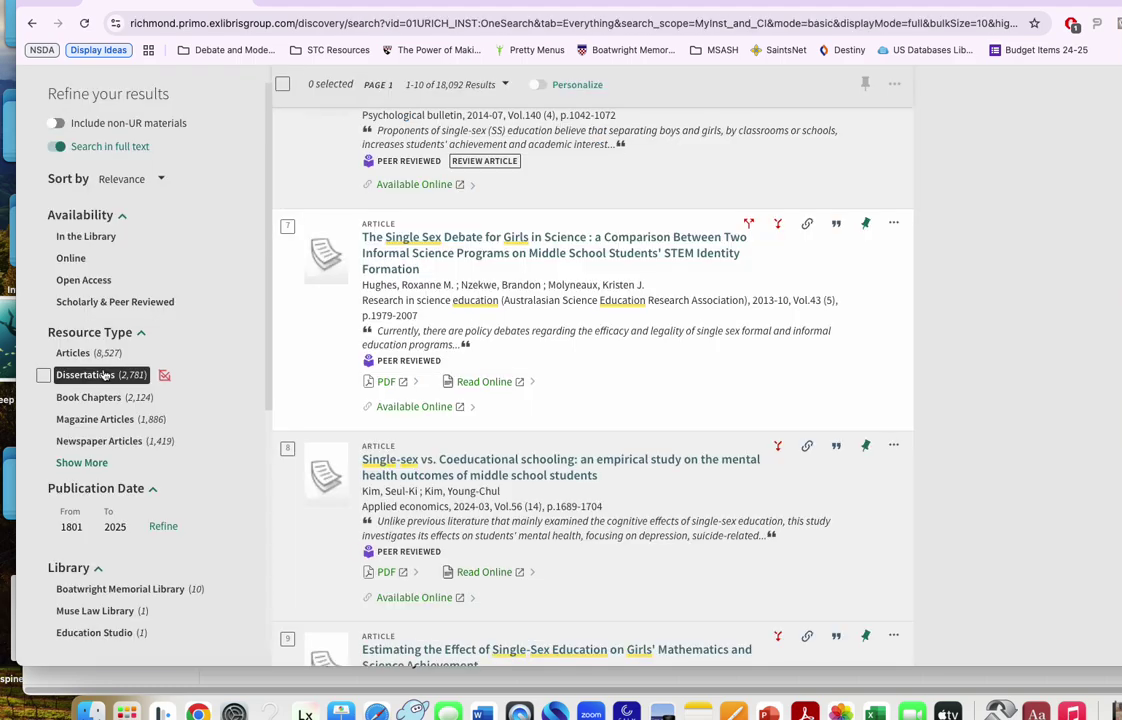
Review the remaining articles on the first page of OneSearch results
scroll(660, 440, "down", 2)
scroll(662, 449, "down", 4)
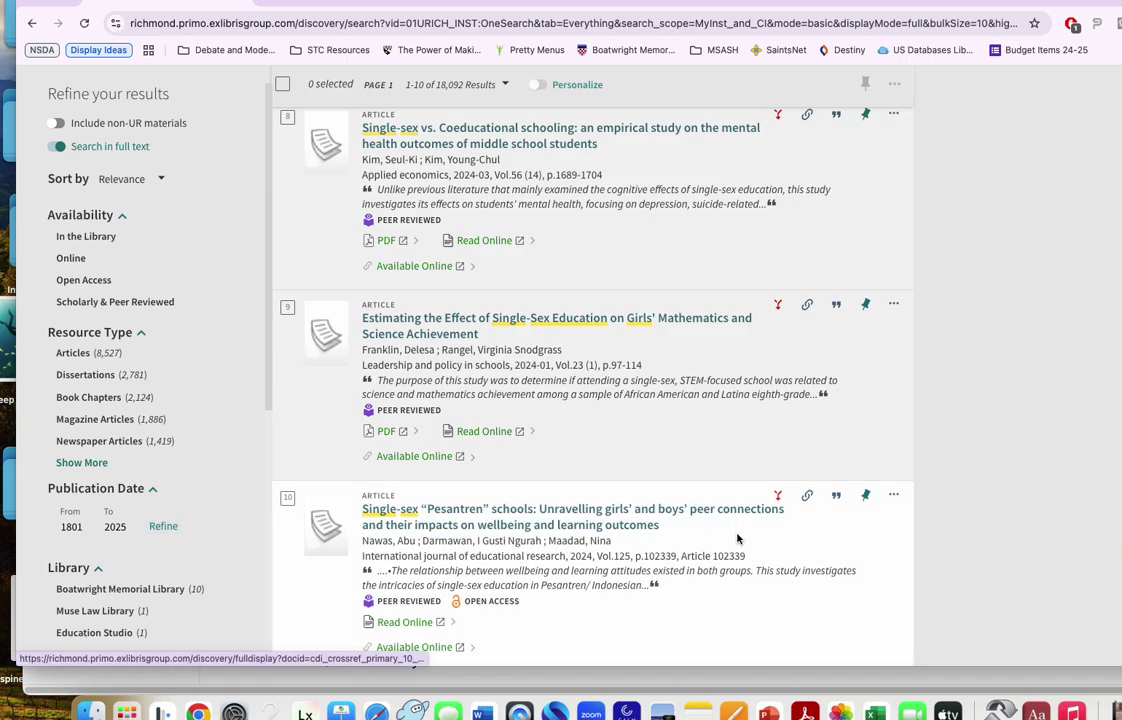
Return to the start of the OneSearch results and switch to the web page for the book "untangled"
scroll(720, 533, "up", 6)
scroll(712, 533, "up", 10)
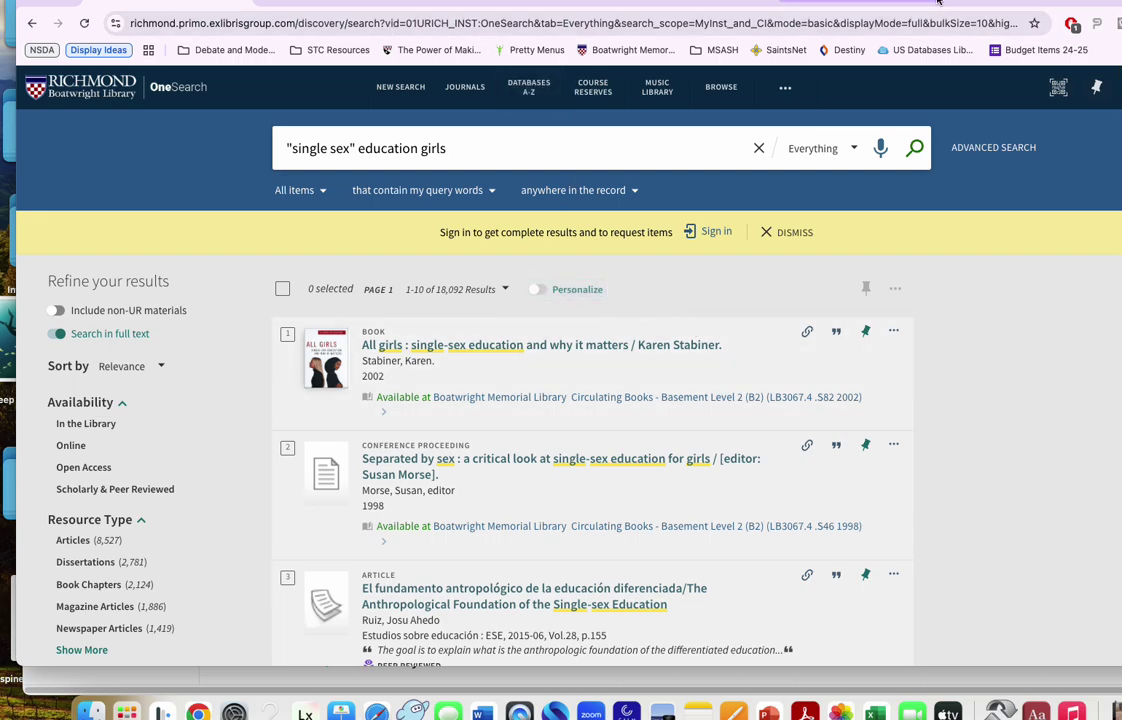
left_click(1021, 2)
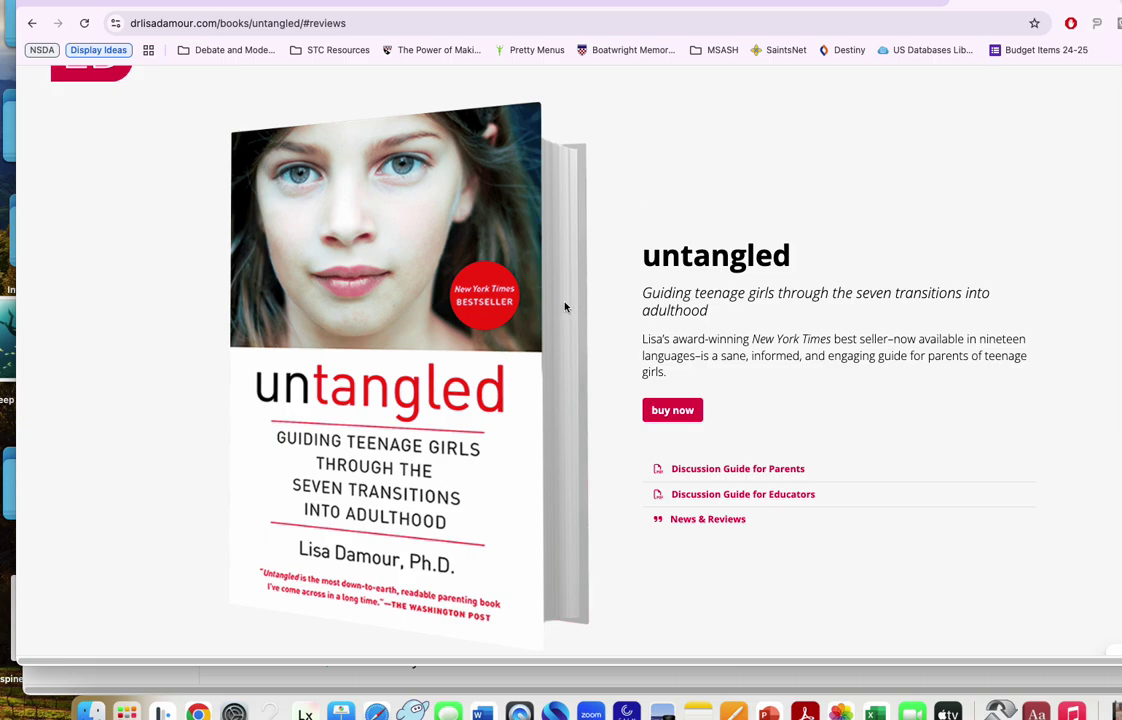
Switch to the Next Big Idea Club article on "Girls on the Brink" and view its title, book cover and author introduction
left_click(866, 7)
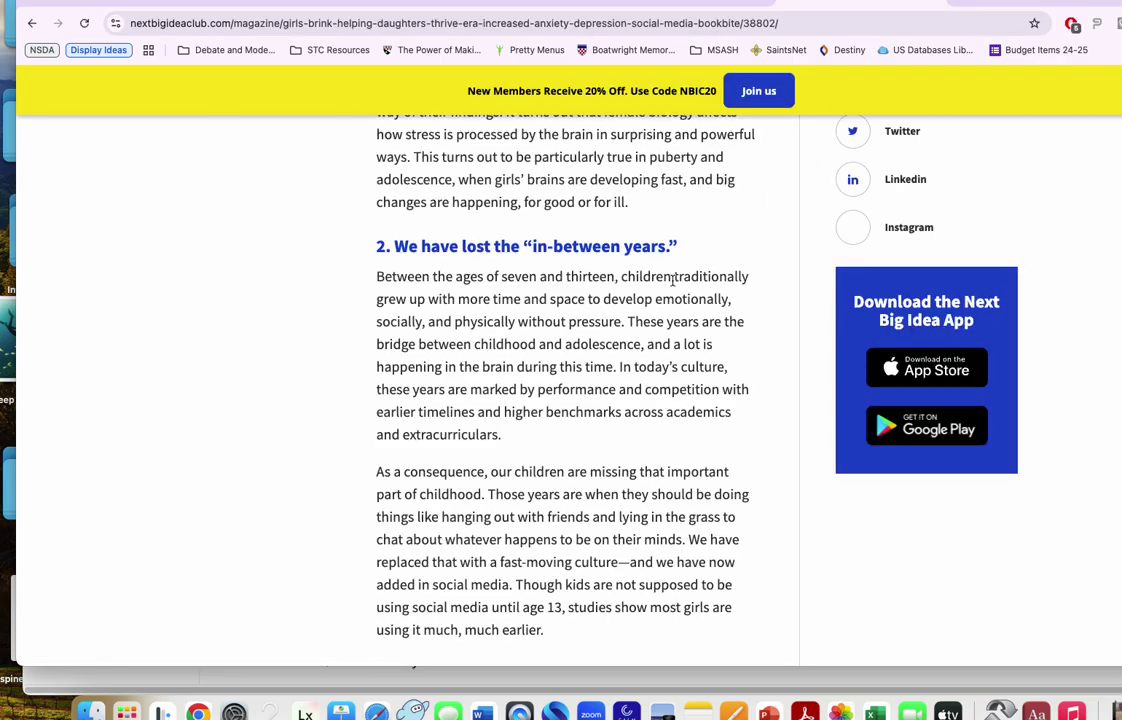
scroll(600, 280, "up", 10)
scroll(604, 284, "up", 9)
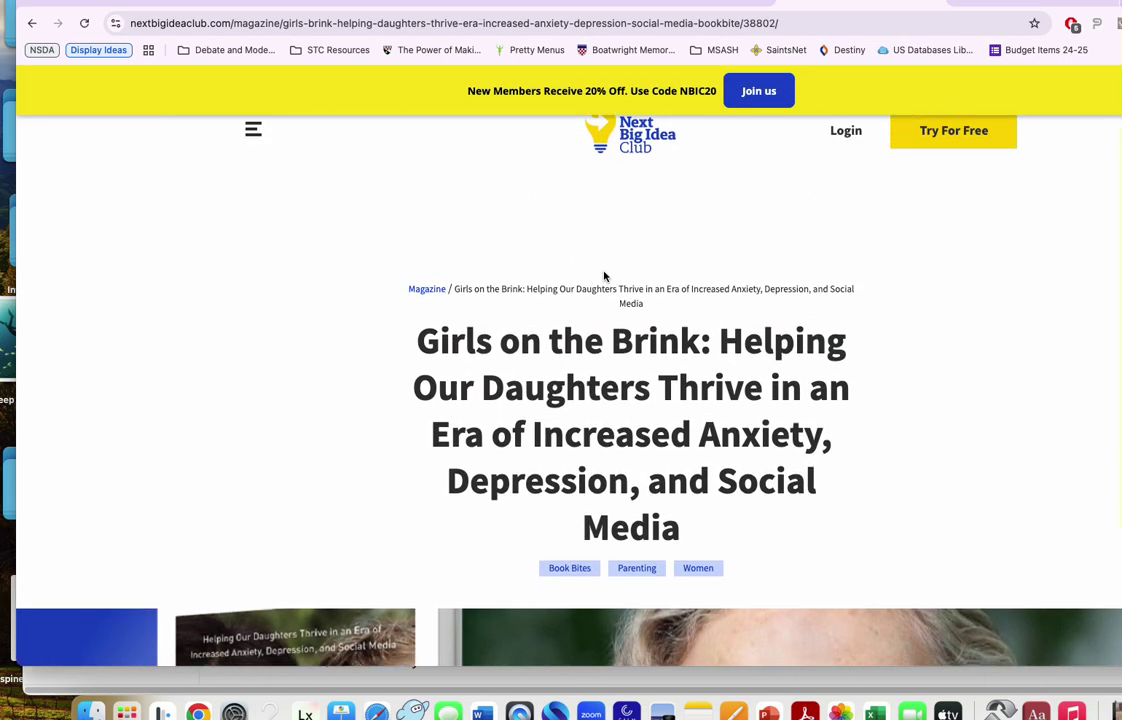
scroll(604, 275, "down", 4)
scroll(604, 275, "down", 1)
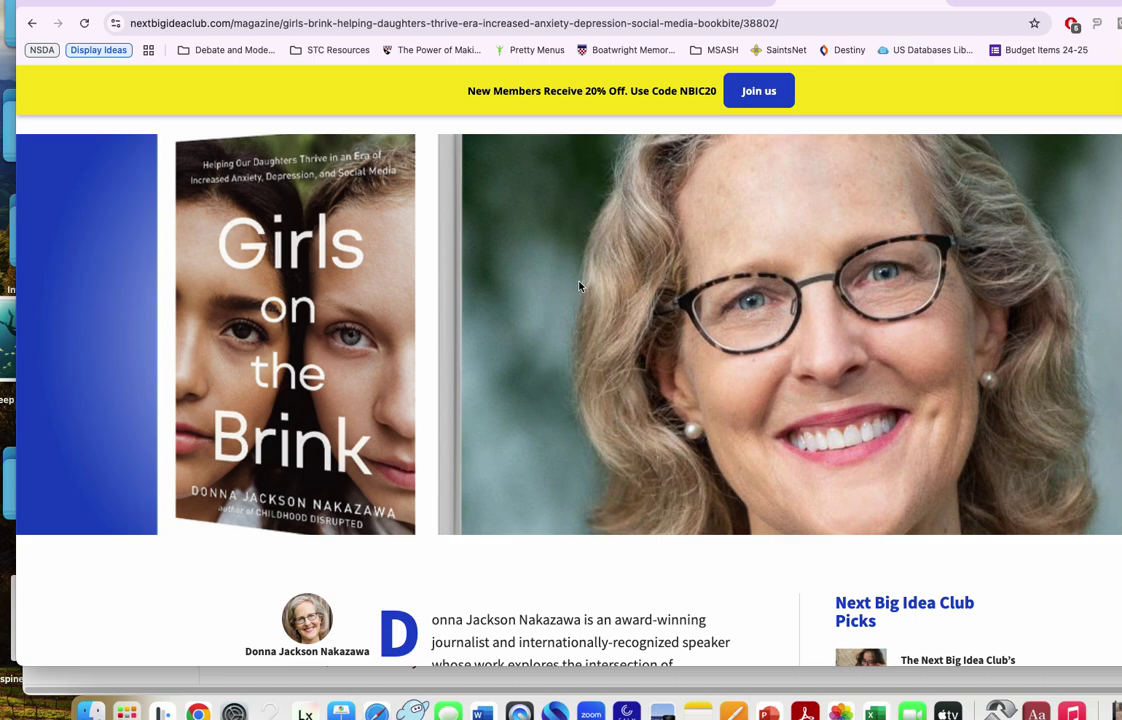
scroll(578, 286, "down", 1)
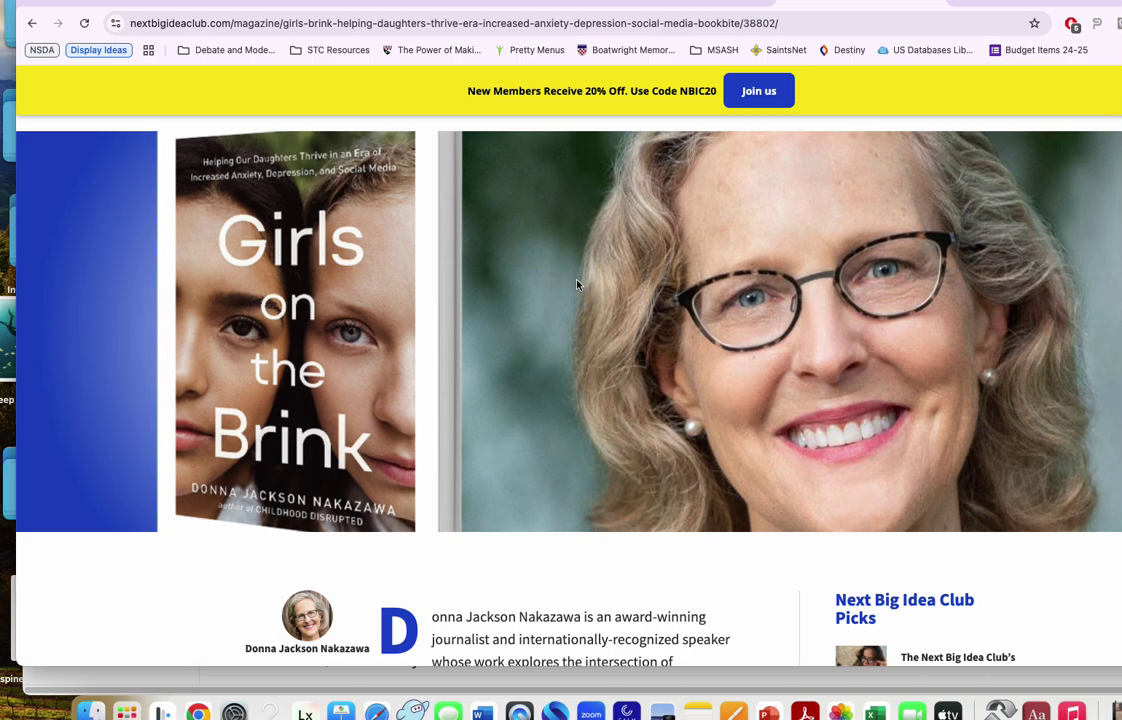
Skim the article's key insights on girls' mental health up to the fourth heading, and go back to the first insight
scroll(577, 285, "down", 10)
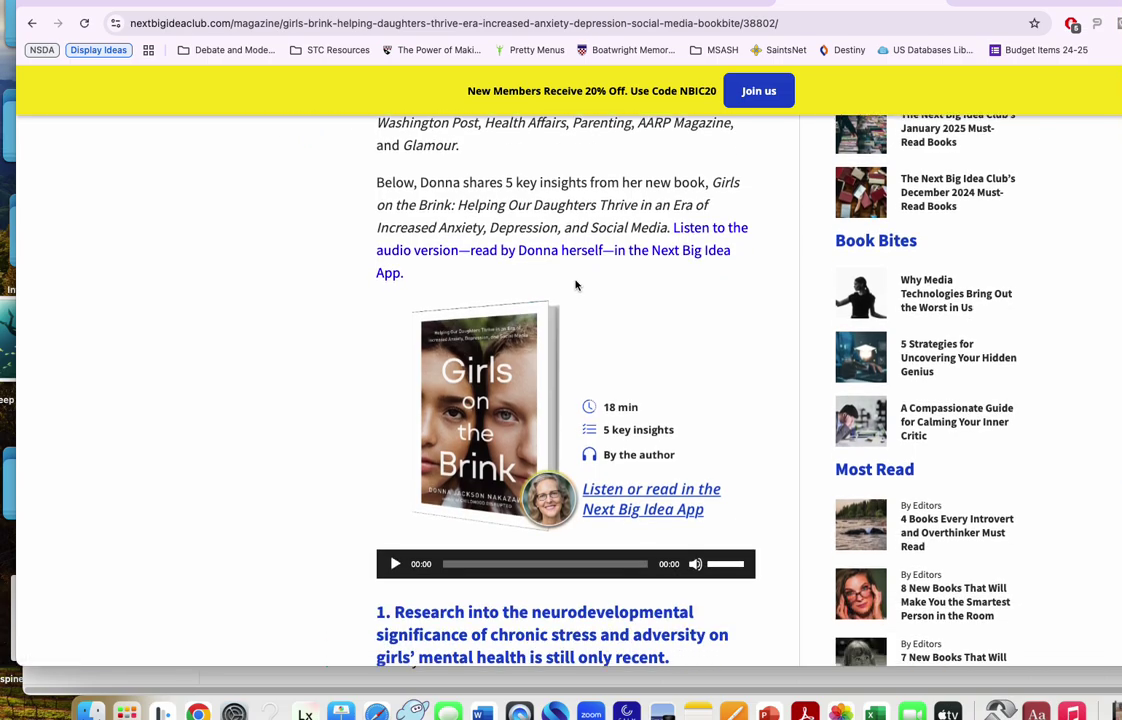
scroll(575, 285, "down", 9)
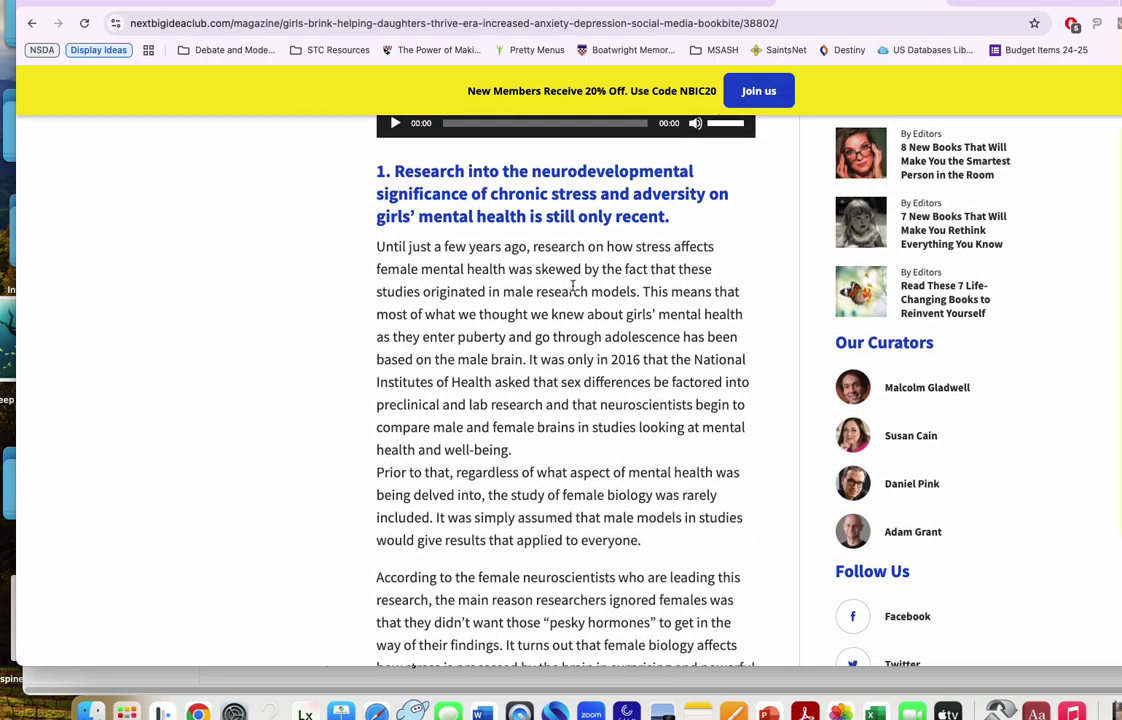
scroll(573, 286, "down", 1)
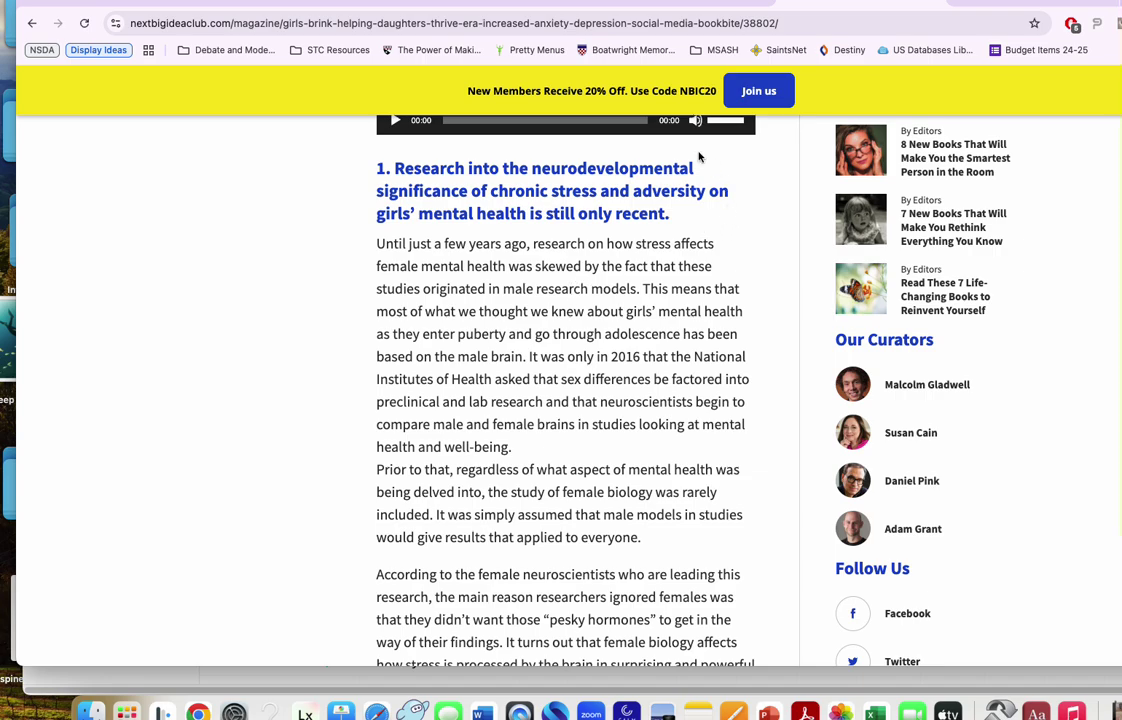
scroll(573, 497, "down", 5)
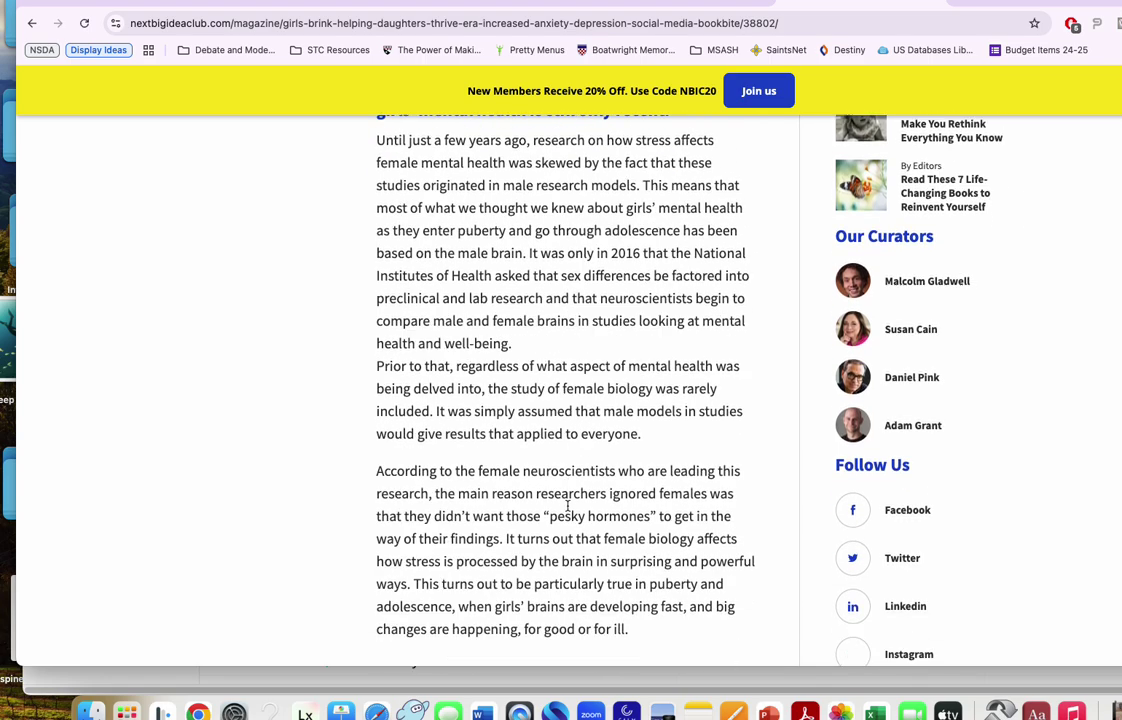
scroll(558, 506, "down", 4)
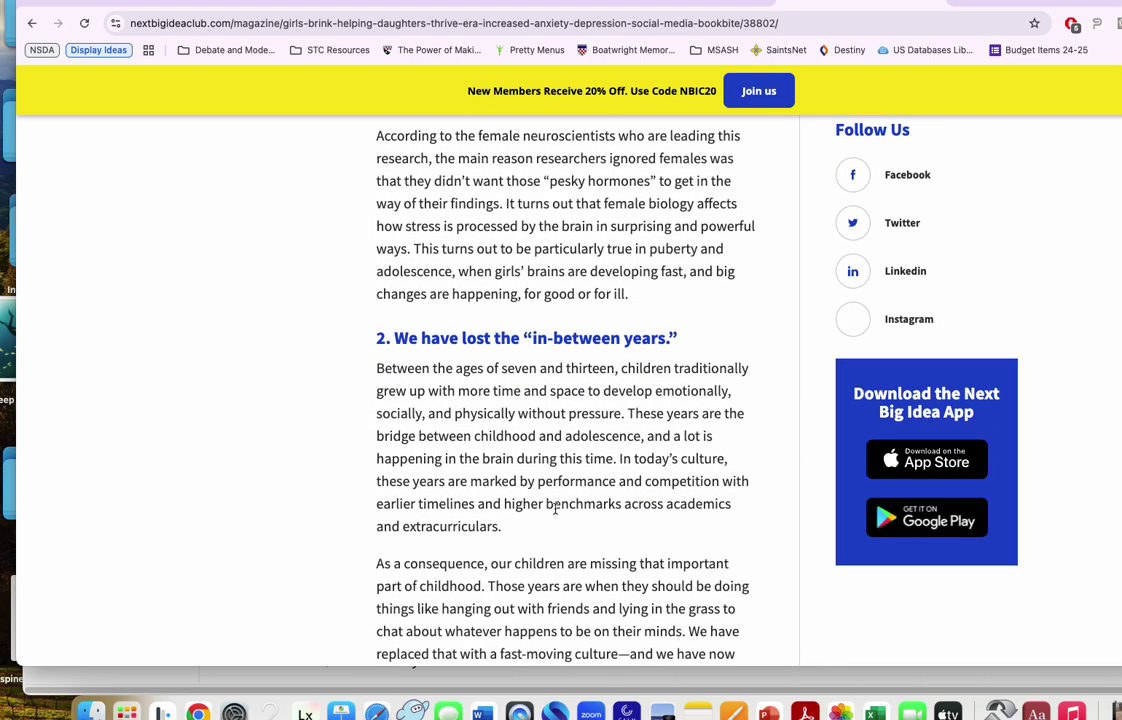
scroll(545, 510, "down", 3)
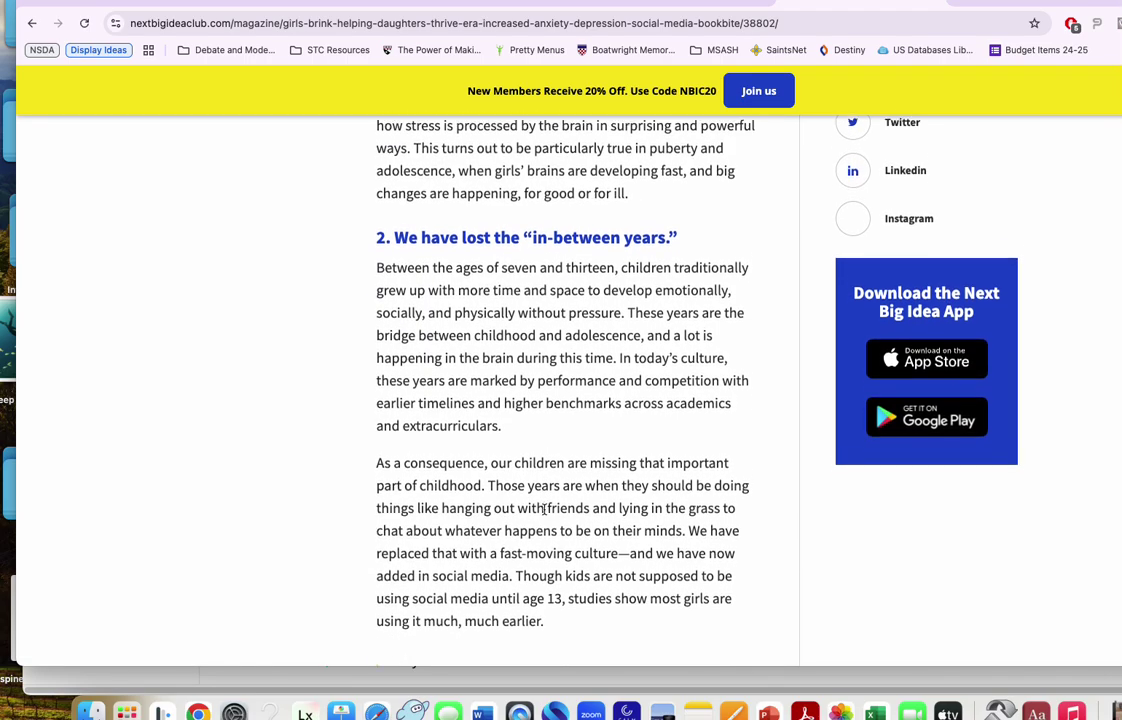
scroll(544, 508, "down", 4)
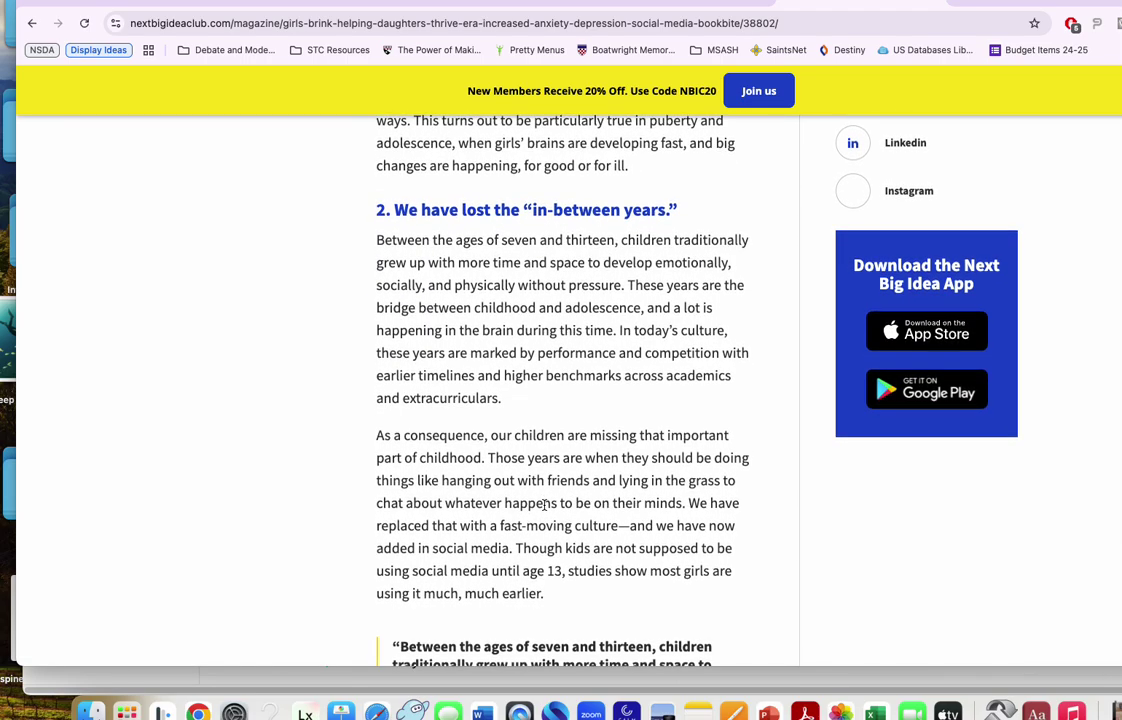
scroll(544, 508, "down", 20)
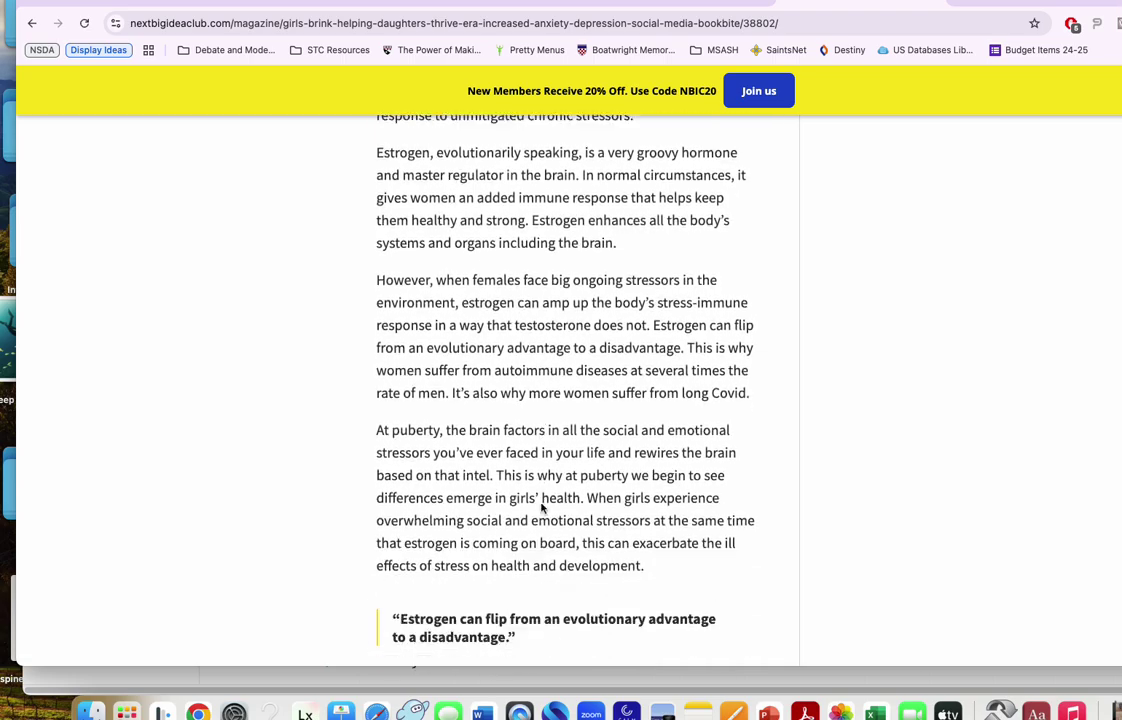
scroll(540, 503, "down", 6)
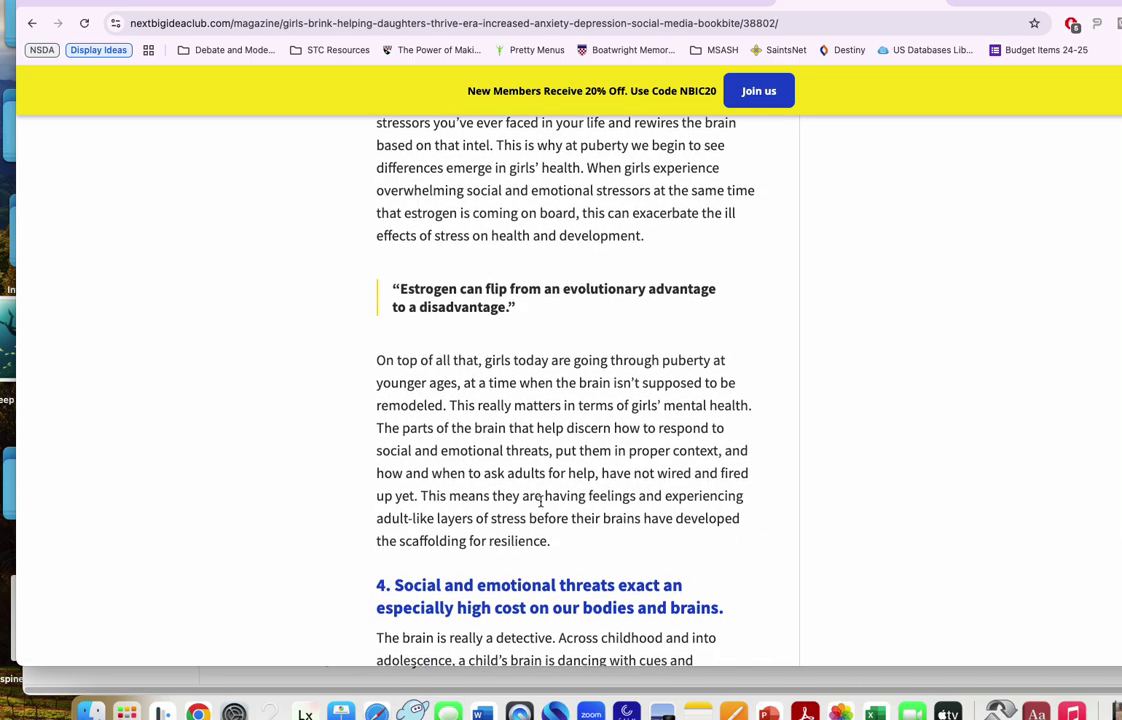
scroll(538, 502, "up", 19)
scroll(538, 502, "up", 20)
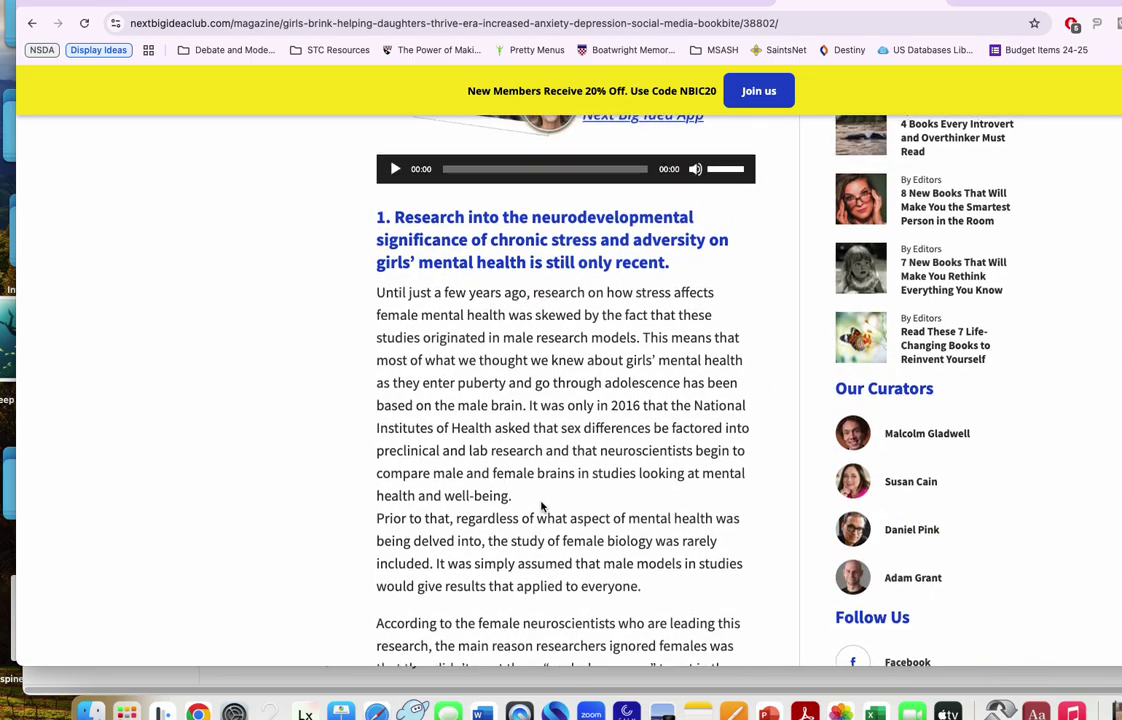